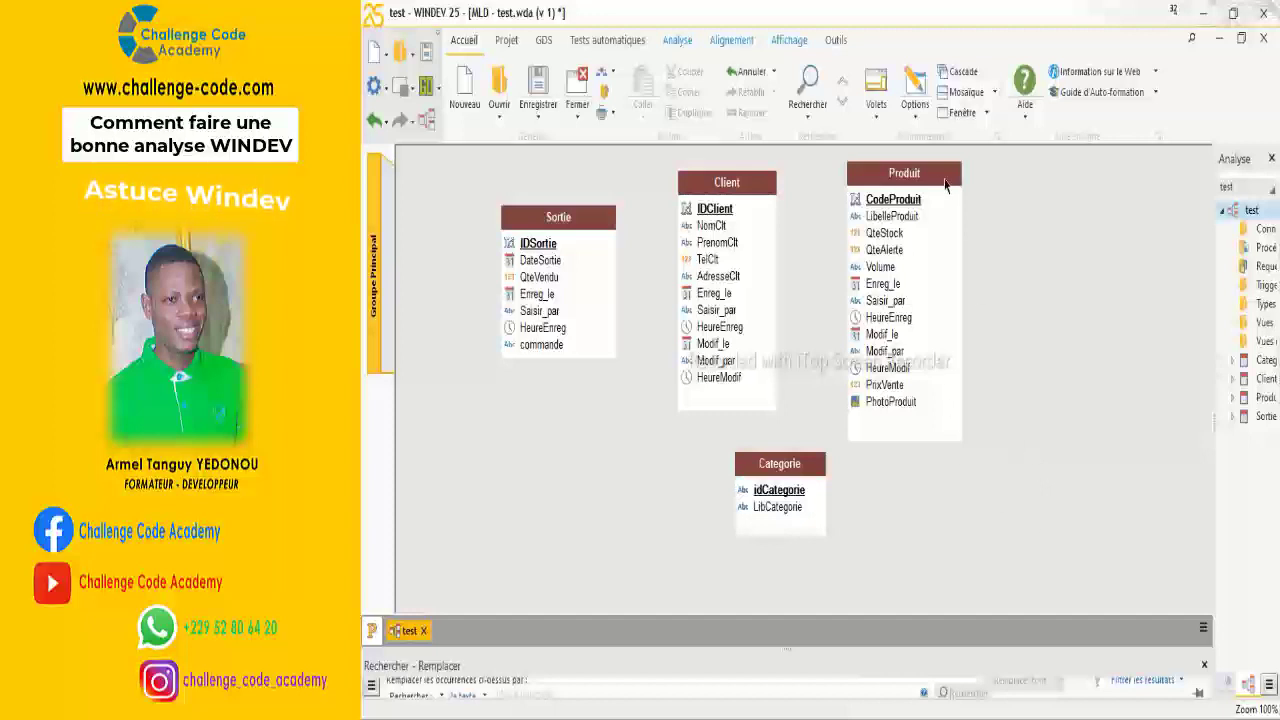
# Spread out the file boxes in the diagram, moving Produit away from Client, Categorie between and below them, and Client next to Sortie
pyautogui.moveTo(928, 188); pyautogui.dragTo(1013, 194)
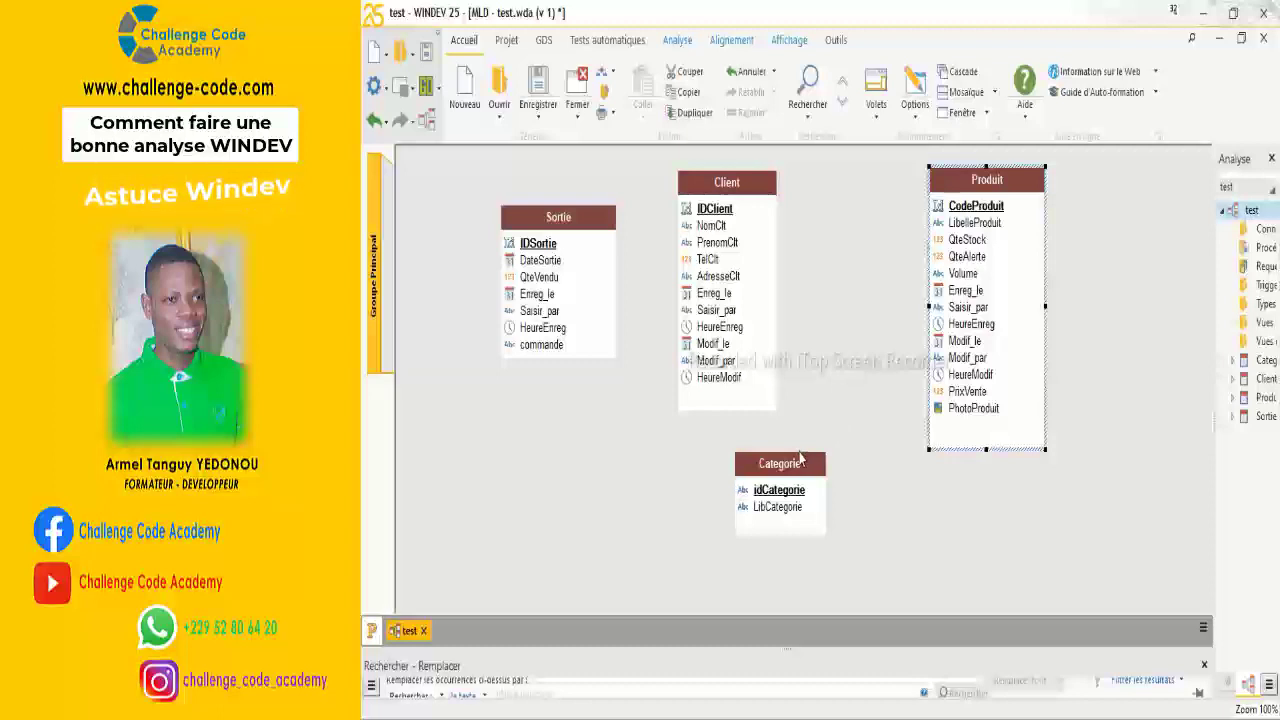
pyautogui.moveTo(808, 457); pyautogui.dragTo(846, 452)
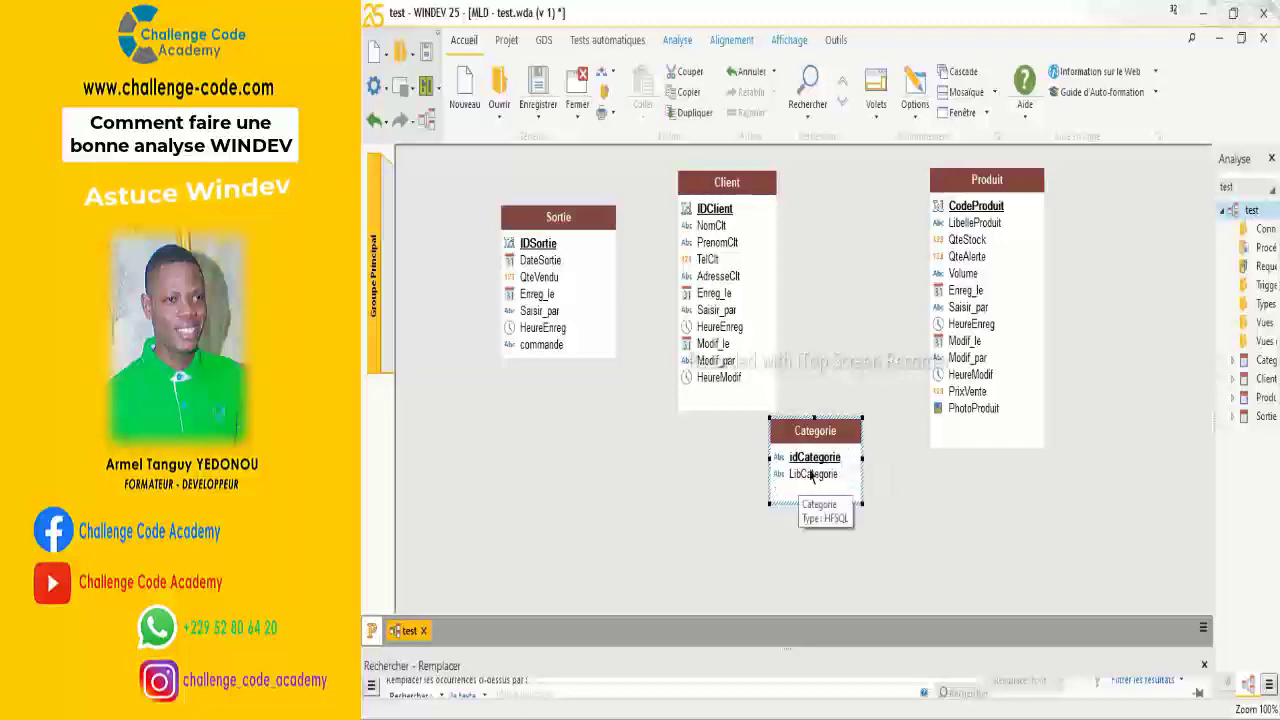
pyautogui.moveTo(811, 471); pyautogui.dragTo(816, 490)
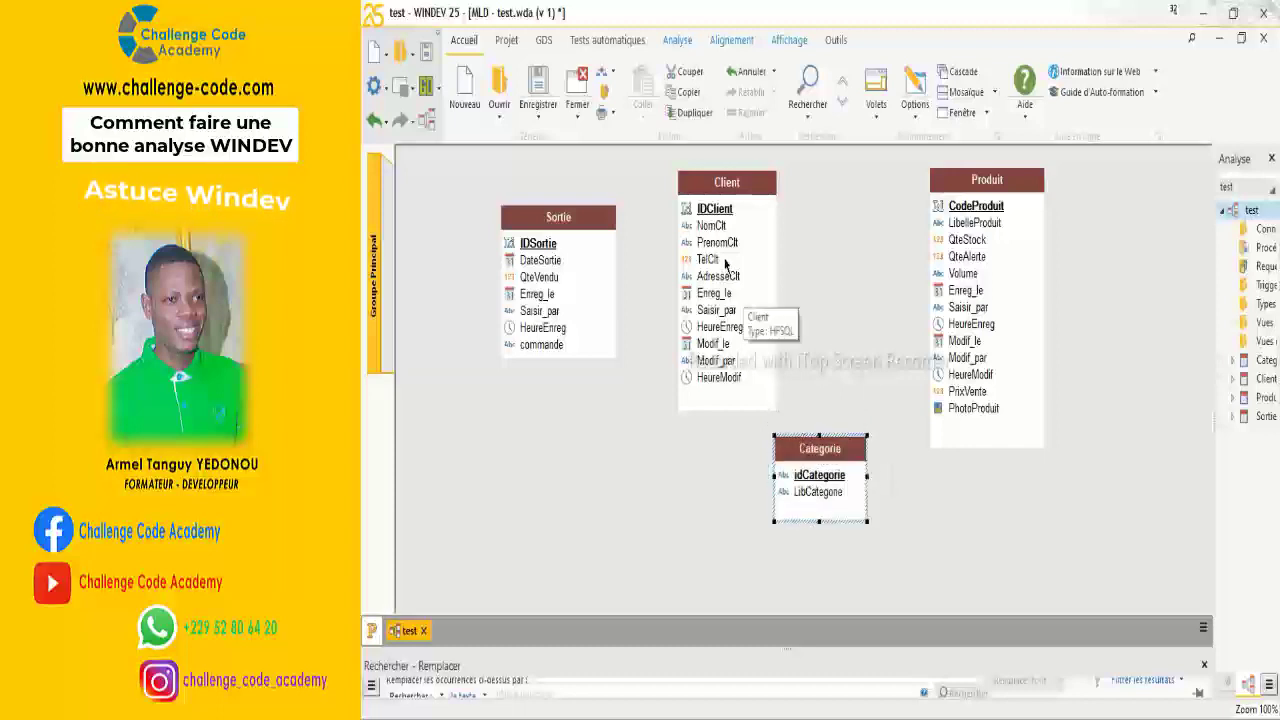
pyautogui.moveTo(725, 262); pyautogui.dragTo(729, 258)
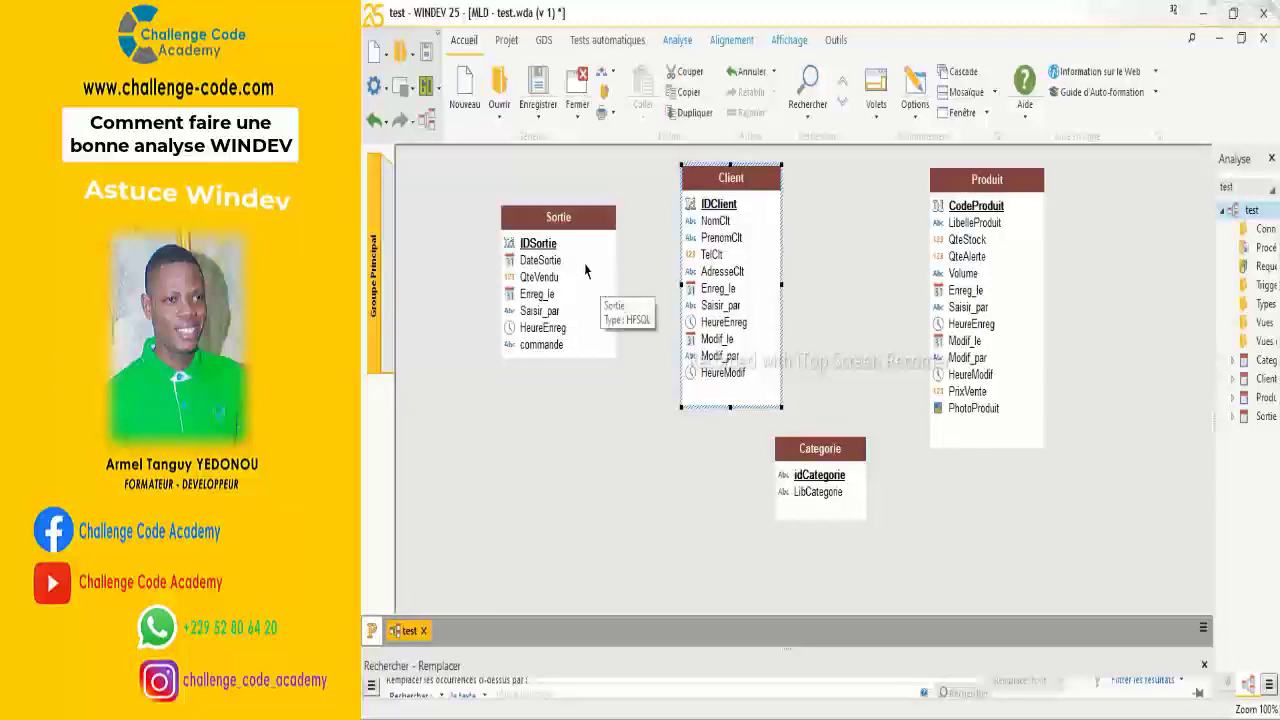
pyautogui.moveTo(585, 270); pyautogui.dragTo(594, 285)
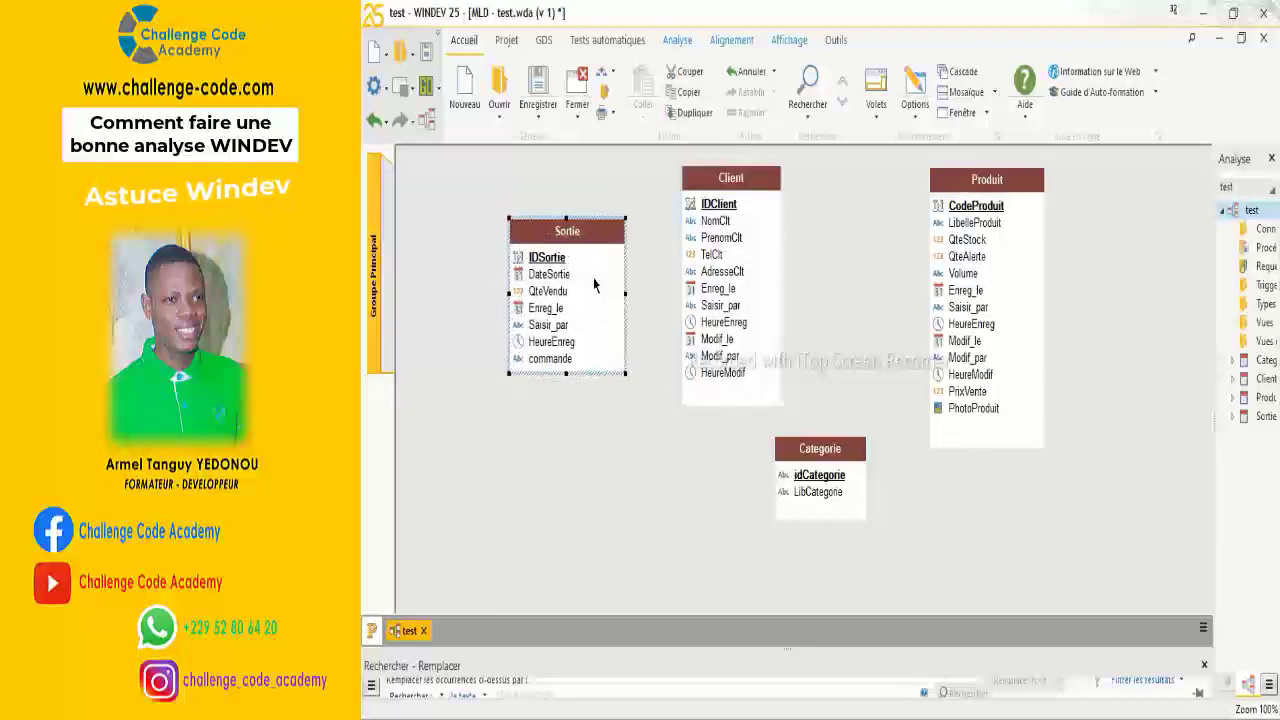
pyautogui.moveTo(703, 246); pyautogui.dragTo(658, 243)
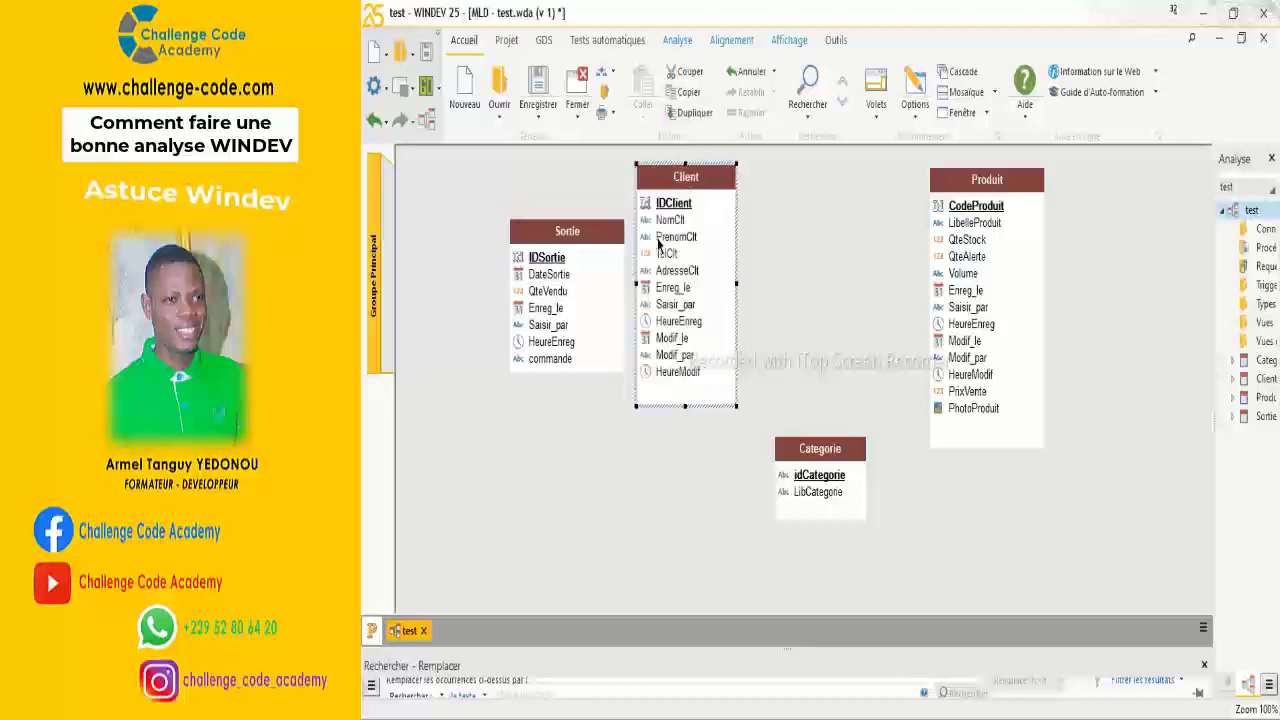
# Place the Sortie file between Client and Produit and make its box slightly taller
pyautogui.moveTo(541, 261); pyautogui.dragTo(819, 219)
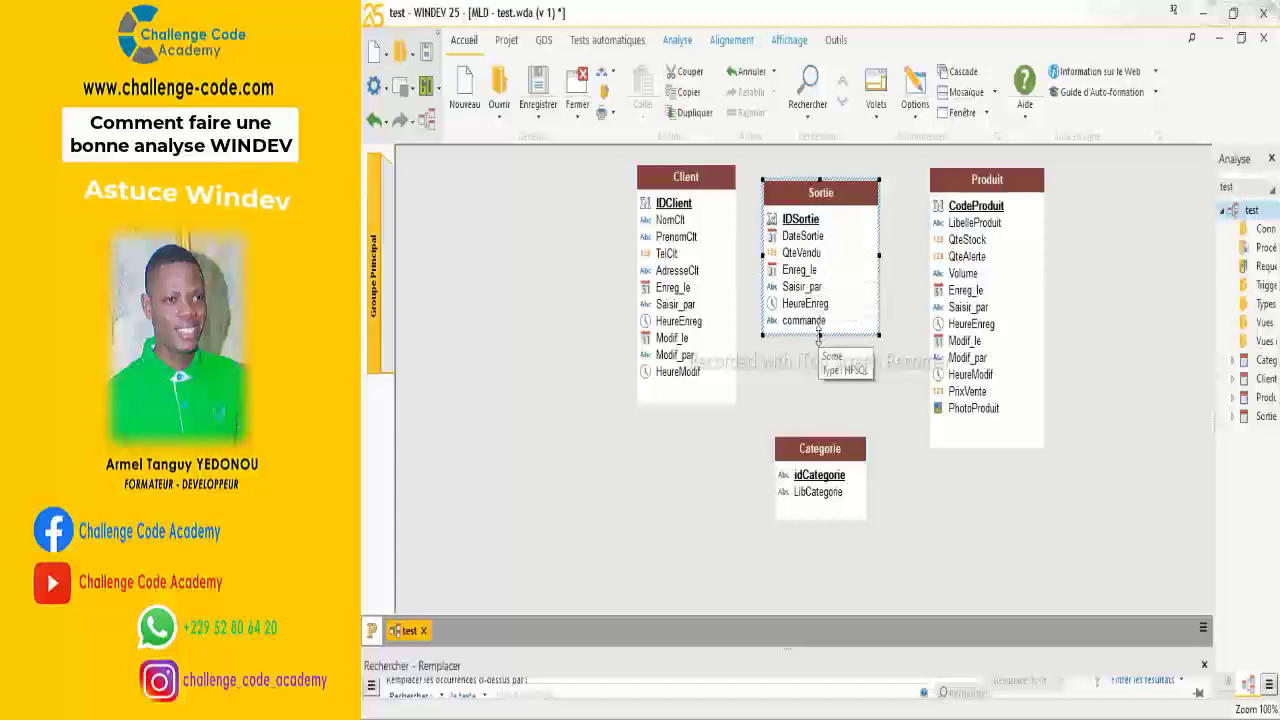
pyautogui.moveTo(820, 334); pyautogui.dragTo(819, 350)
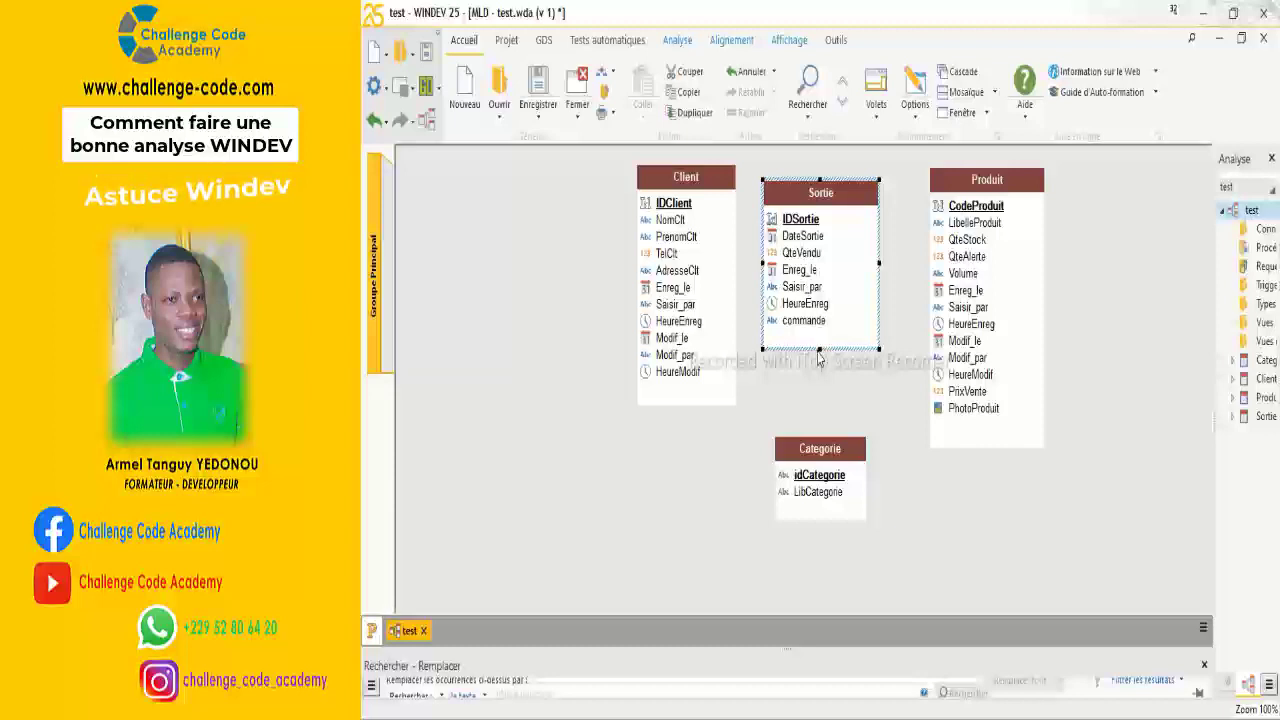
pyautogui.moveTo(826, 293); pyautogui.dragTo(846, 291)
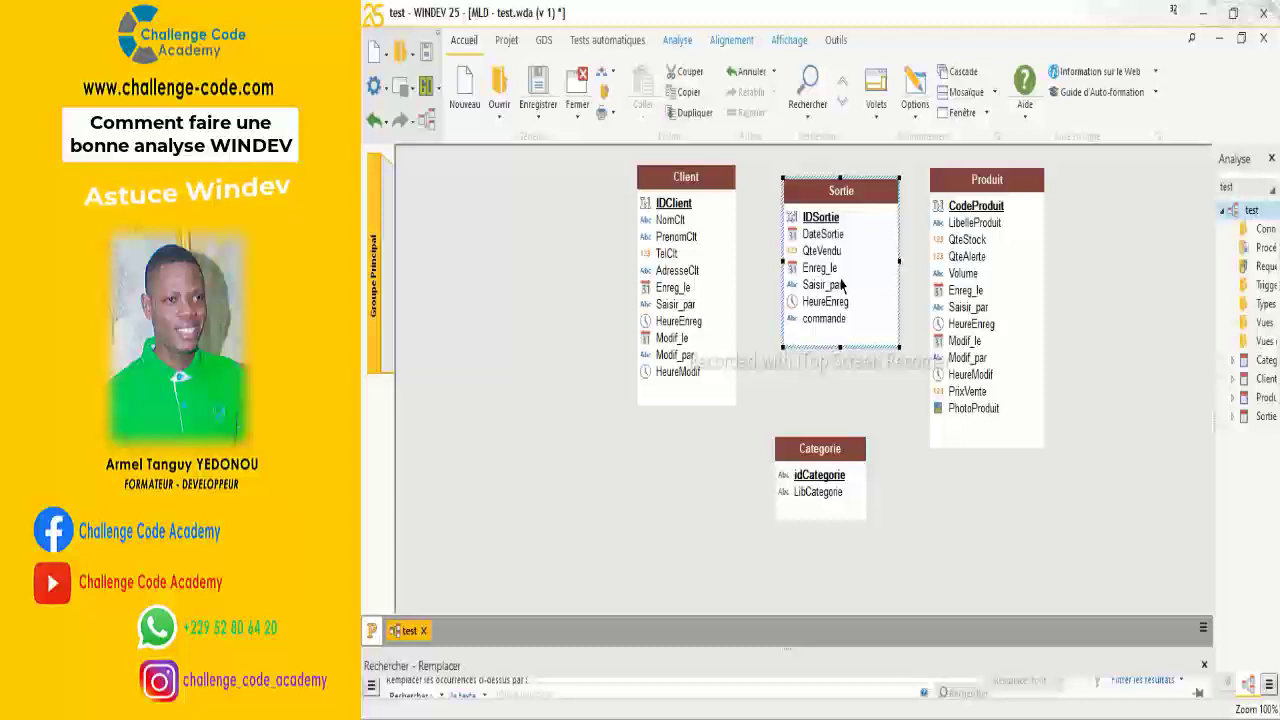
# Rearrange the diagram with Categorie on the far left, Produit beside it, Client lower right of Produit and Sortie on the far right
pyautogui.moveTo(841, 285); pyautogui.dragTo(1129, 345)
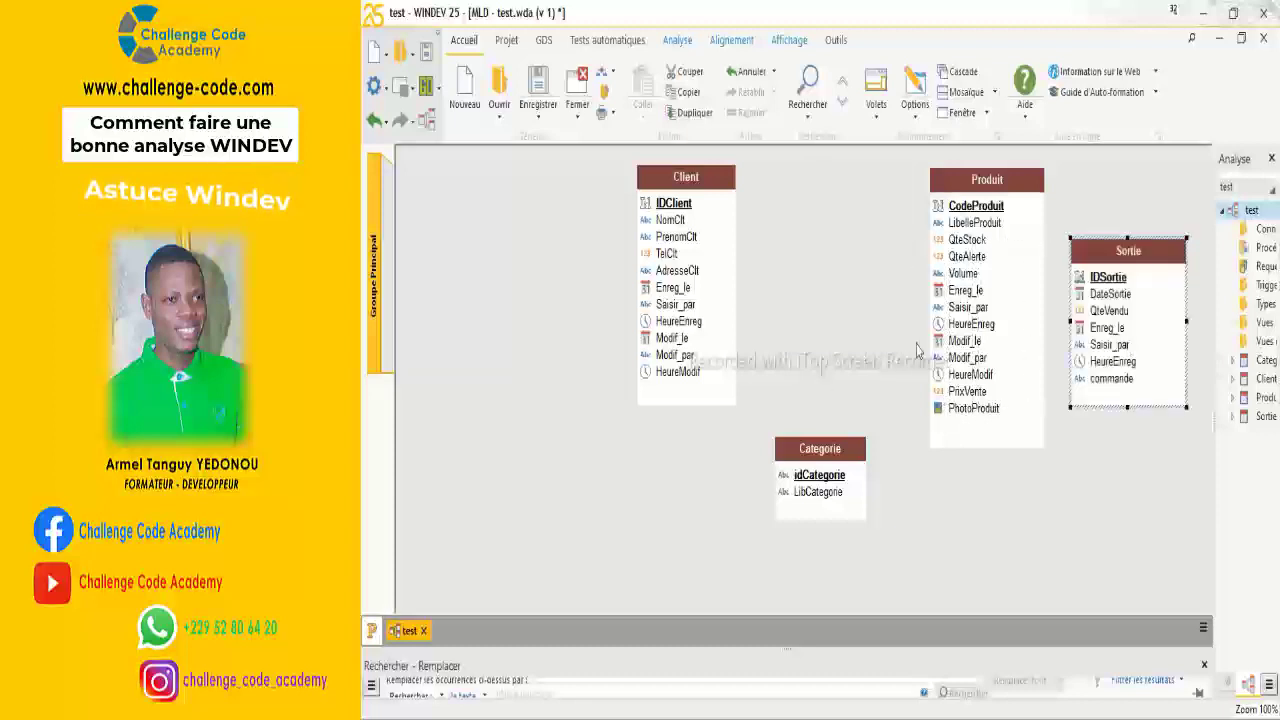
pyautogui.moveTo(820, 490); pyautogui.dragTo(527, 250)
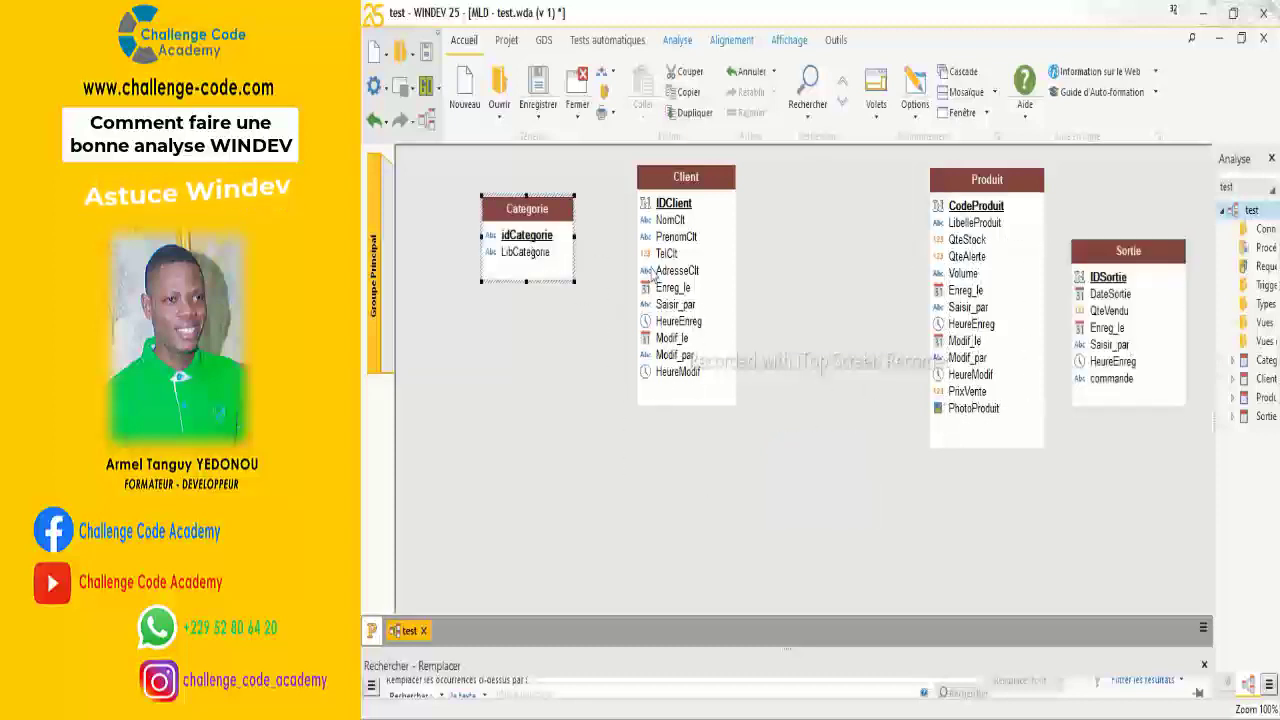
pyautogui.moveTo(652, 274); pyautogui.dragTo(916, 449)
pyautogui.moveTo(979, 283); pyautogui.dragTo(710, 277)
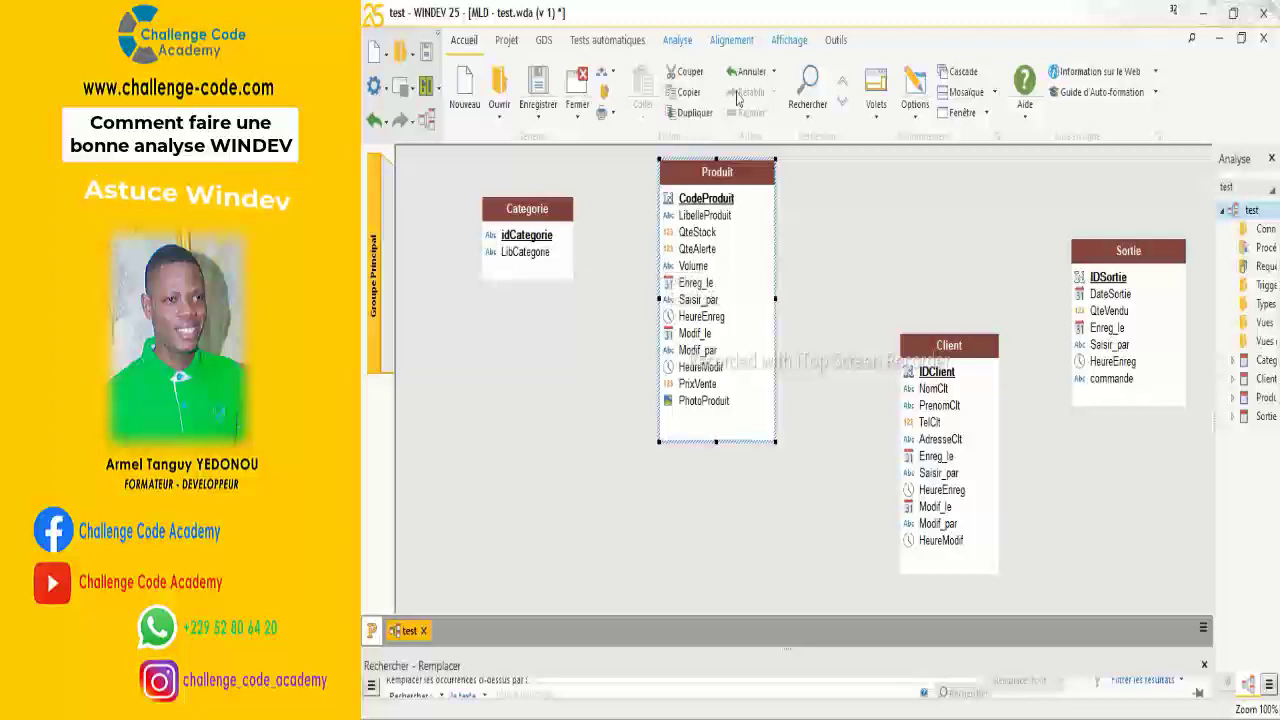
# Create a new link from Categorie to Produit and label it APPARTENIR
pyautogui.click(694, 46)
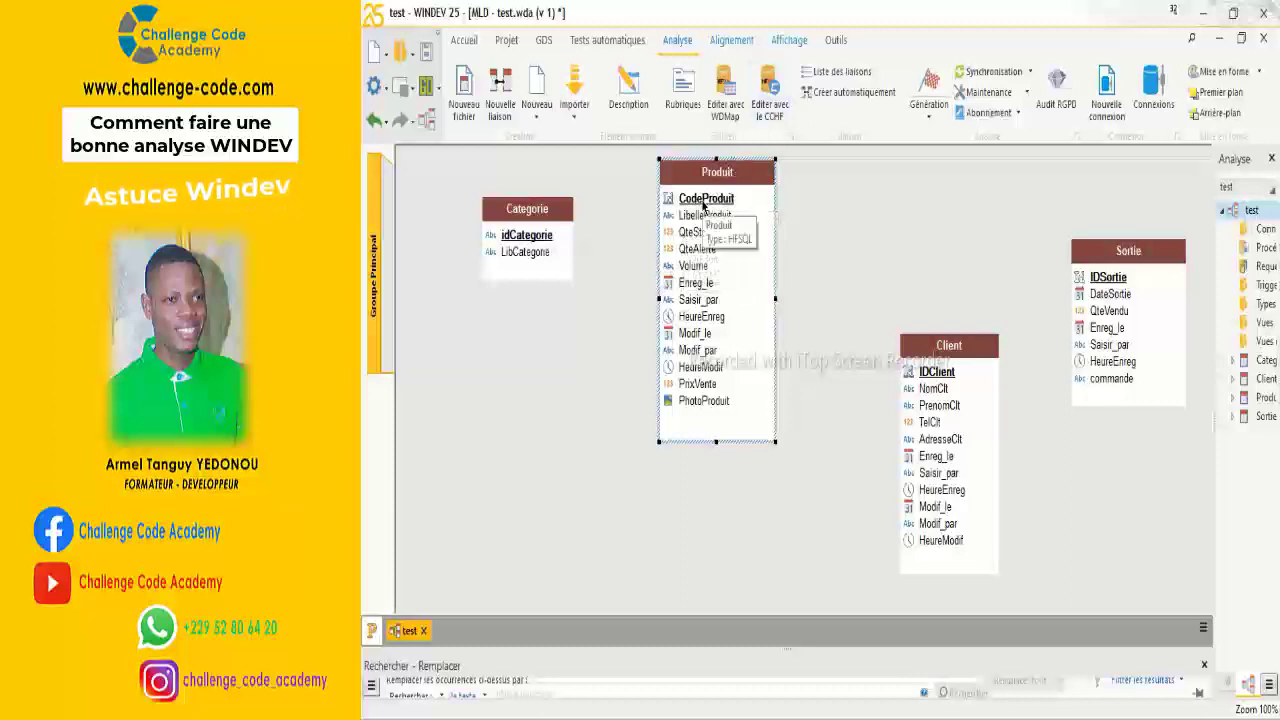
pyautogui.click(497, 88)
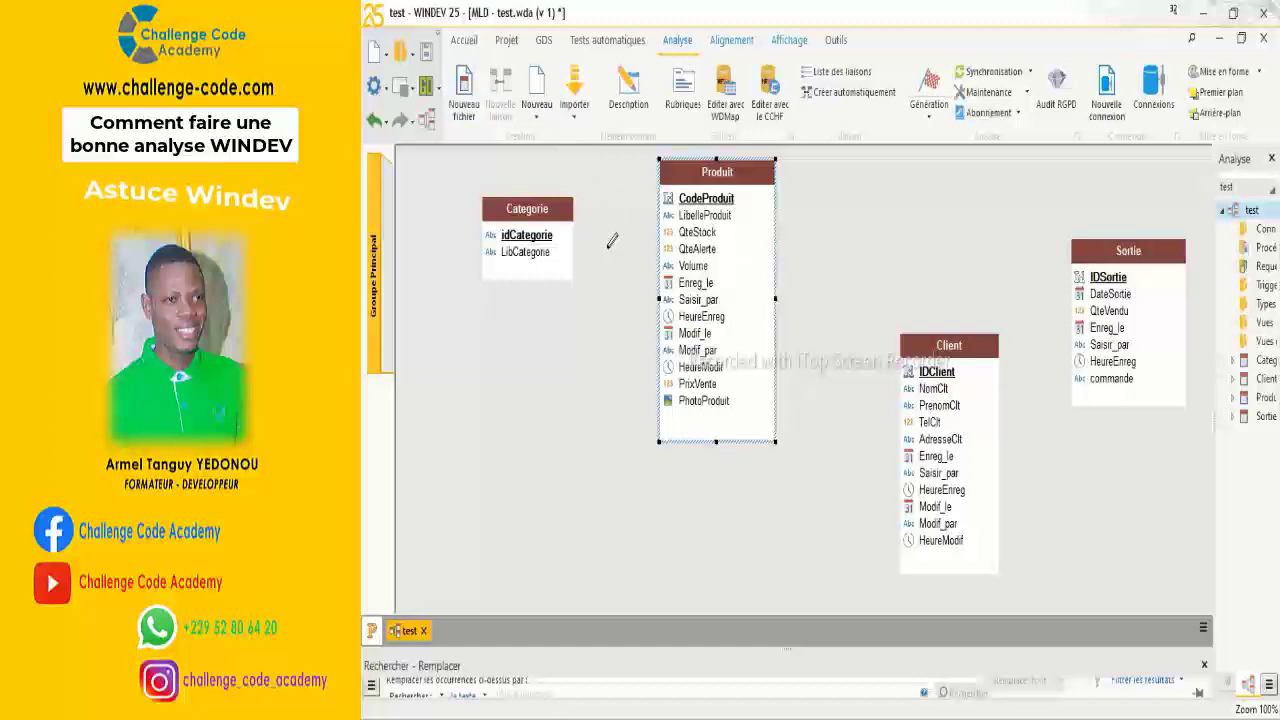
pyautogui.click(548, 232)
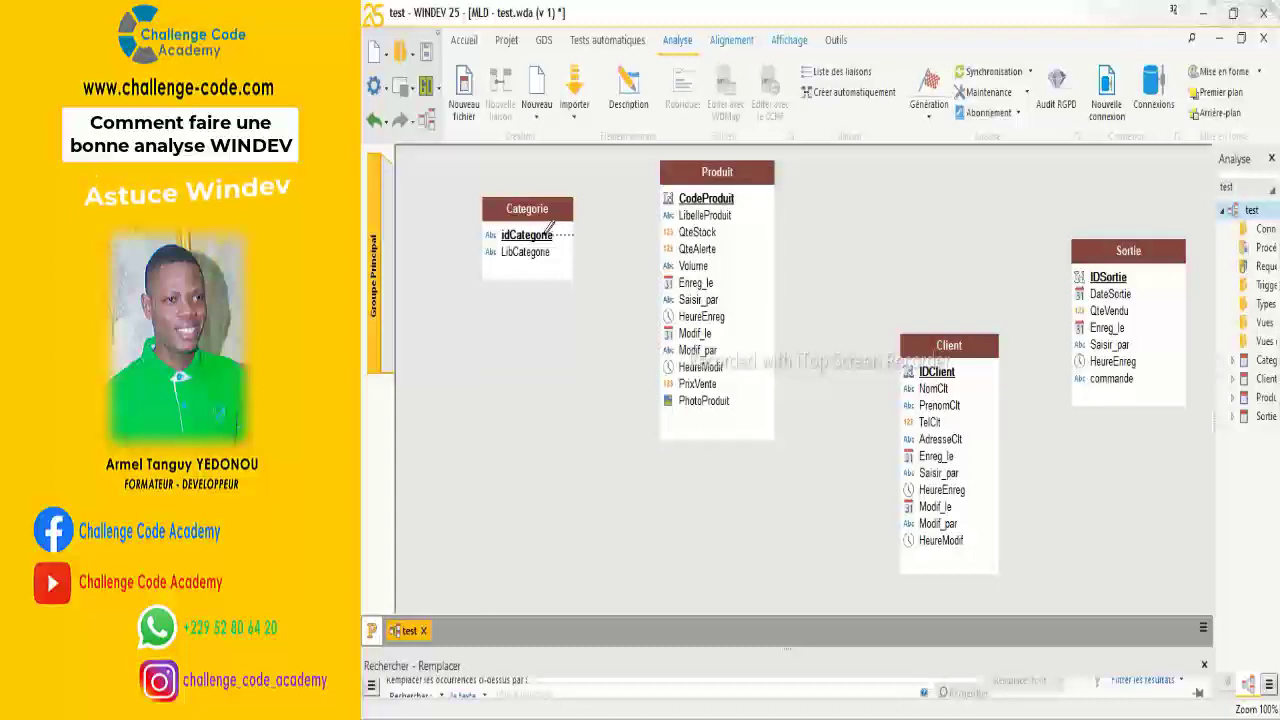
pyautogui.click(740, 264)
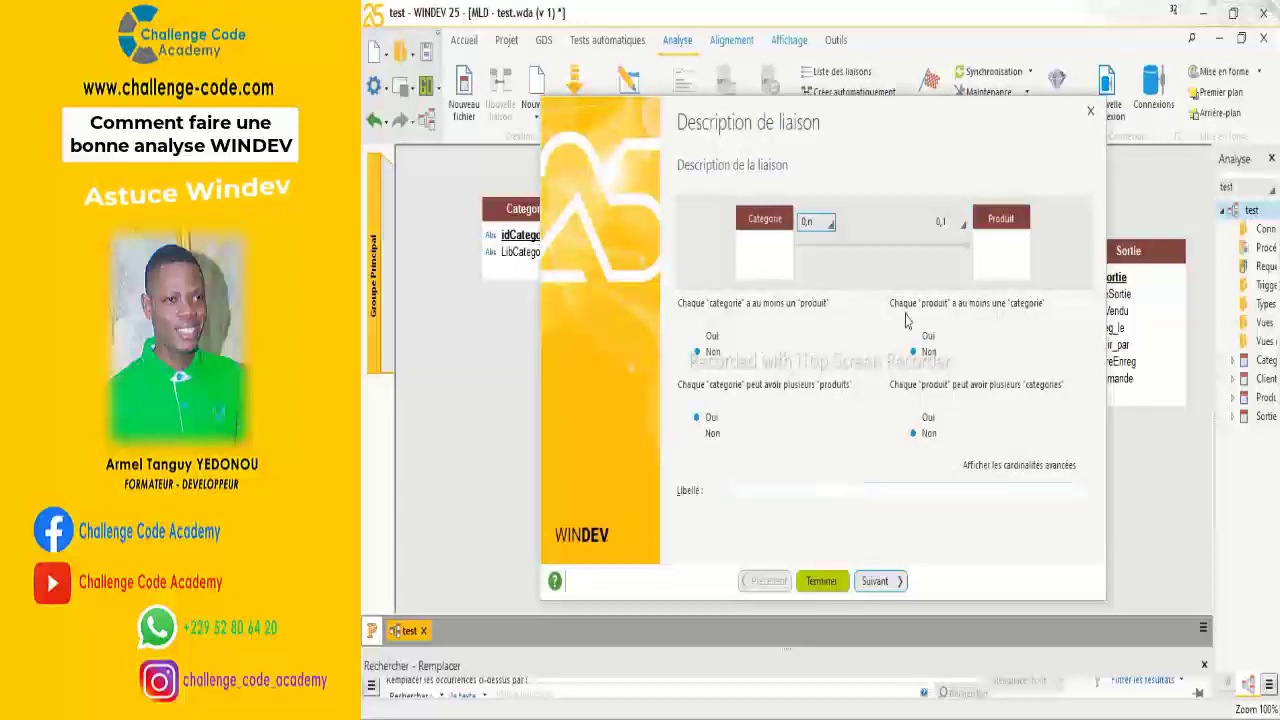
pyautogui.click(872, 493)
pyautogui.write('APPARTENIR')
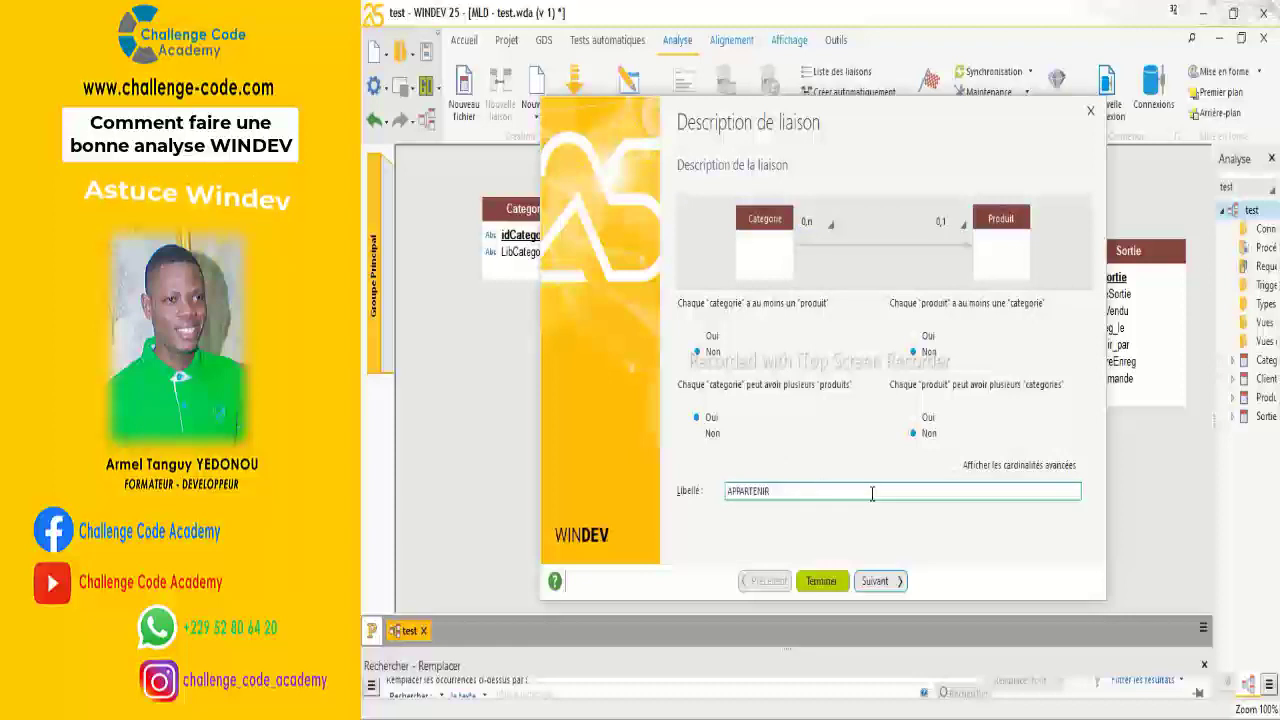
# Complete the link with idCategorie as the unique key, a new idCategorie key in Produit, and the default integrity rules
pyautogui.click(878, 583)
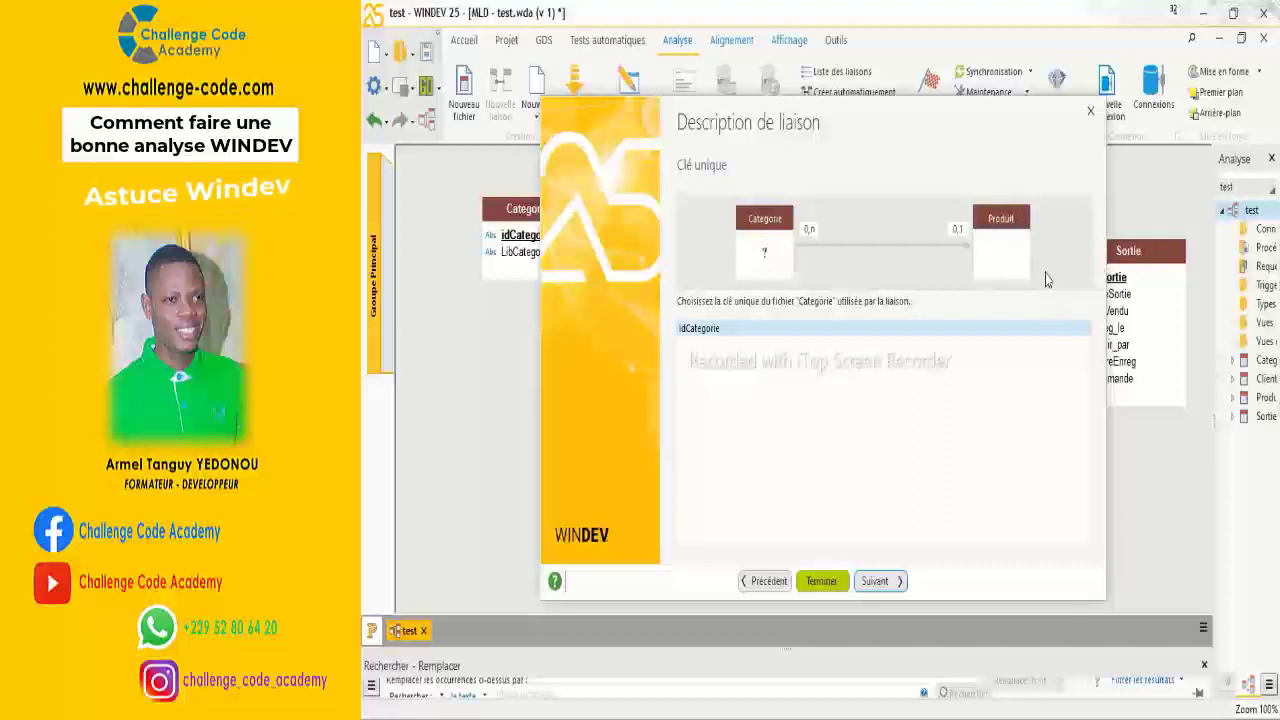
pyautogui.click(885, 588)
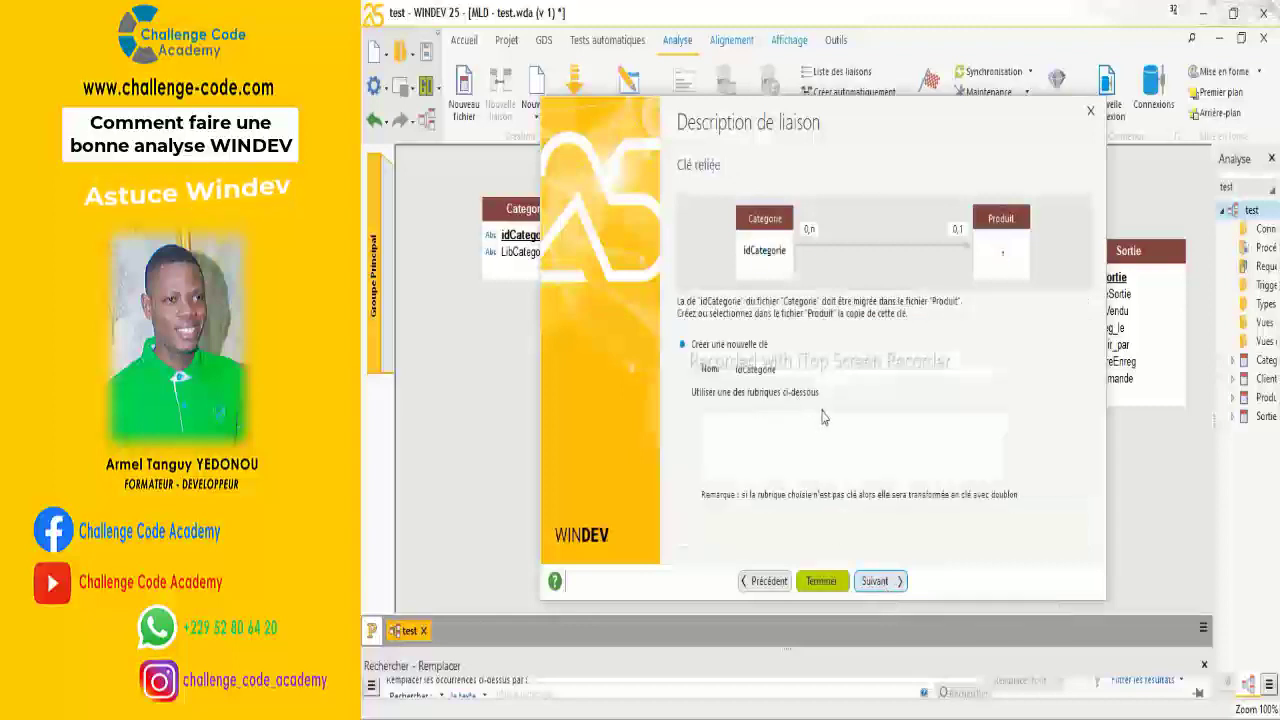
pyautogui.click(883, 581)
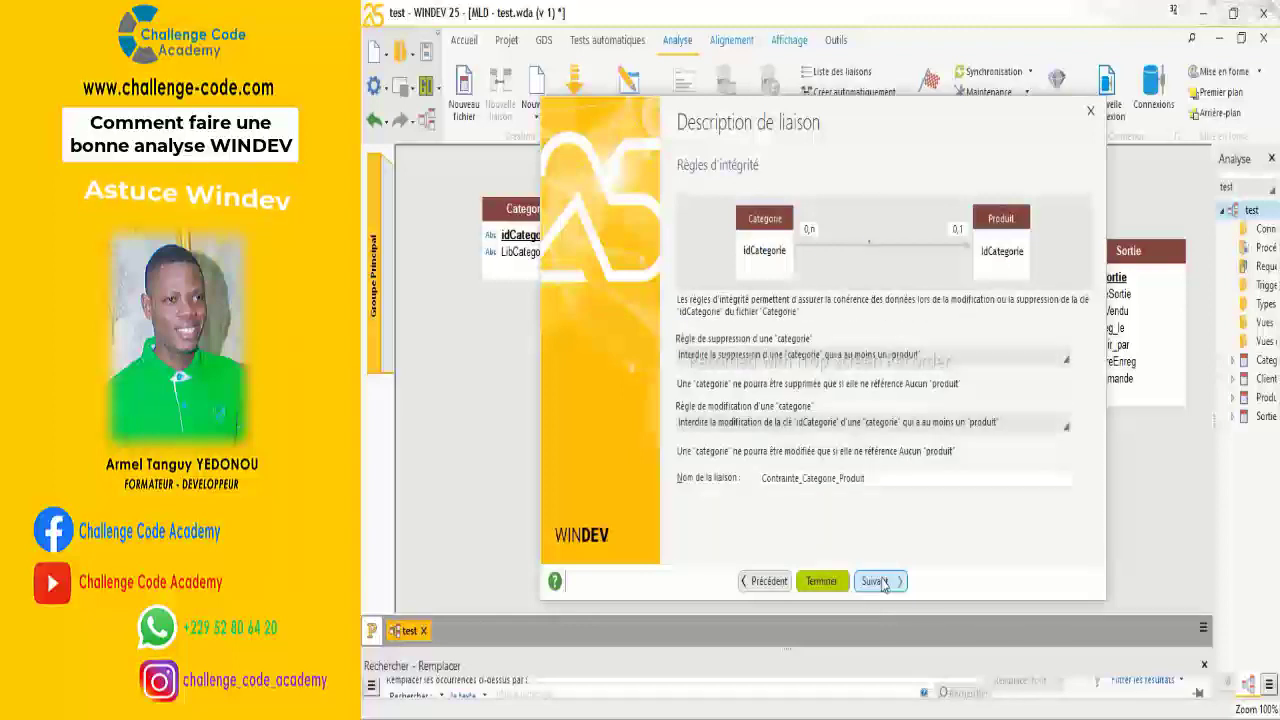
pyautogui.click(883, 582)
pyautogui.click(883, 582)
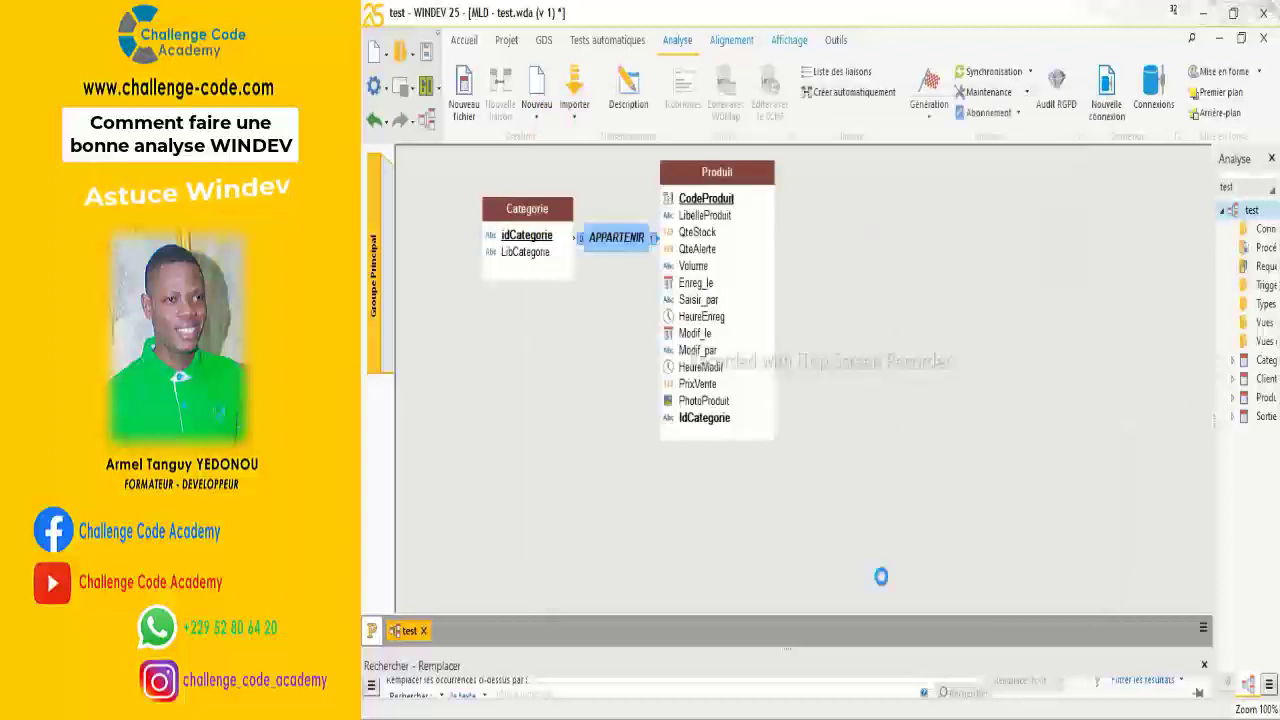
# Move Produit farther from Categorie and place Sortie between Produit and Client, with Client on the far right
pyautogui.moveTo(709, 285); pyautogui.dragTo(767, 290)
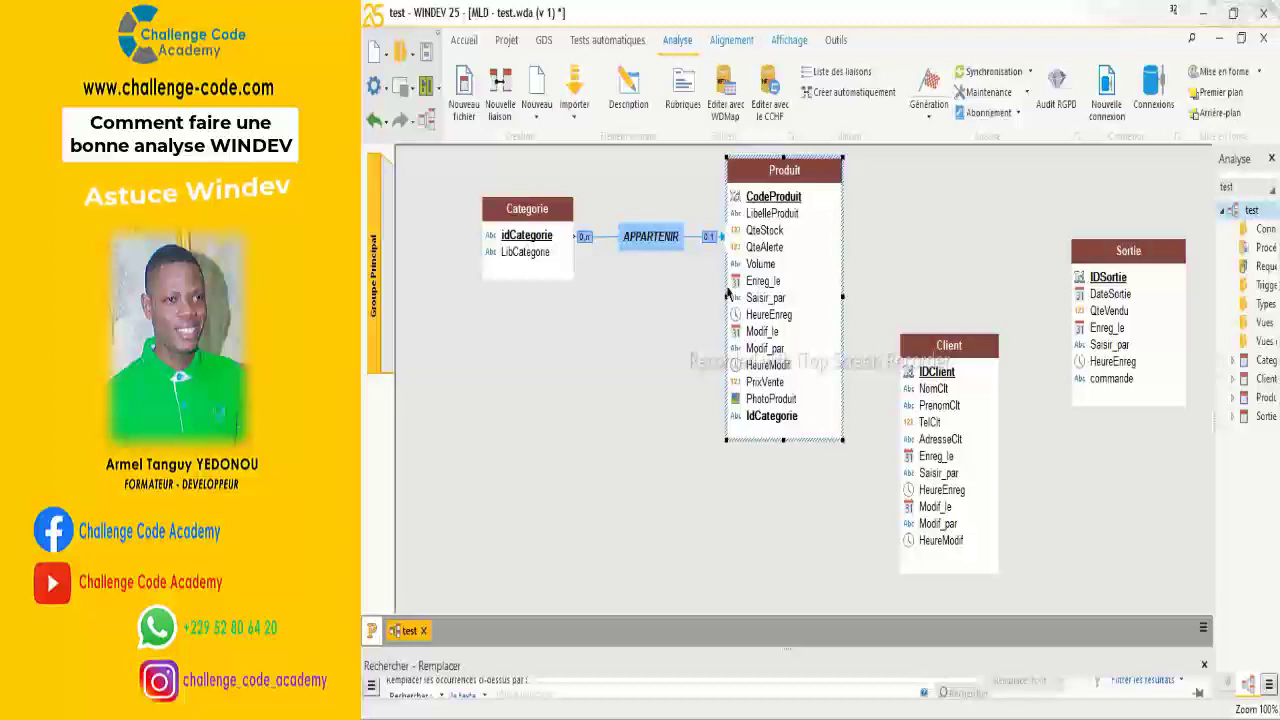
pyautogui.click(675, 235)
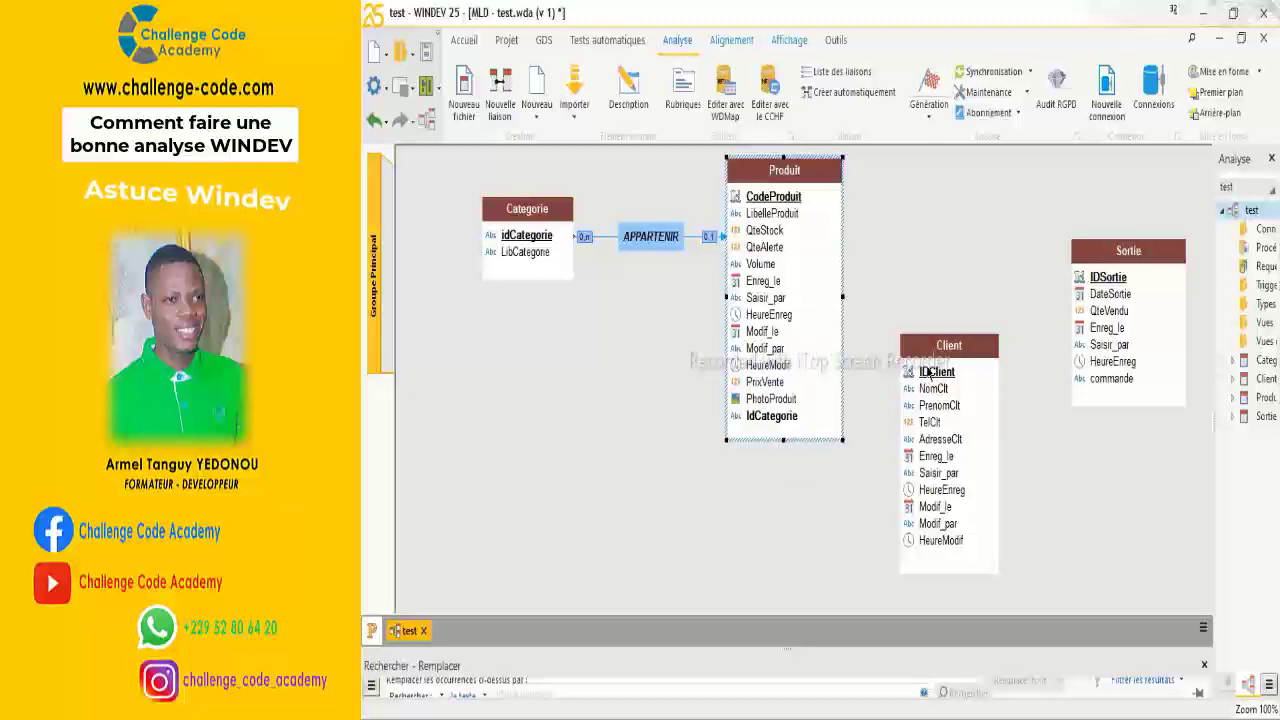
pyautogui.moveTo(956, 395); pyautogui.dragTo(1022, 245)
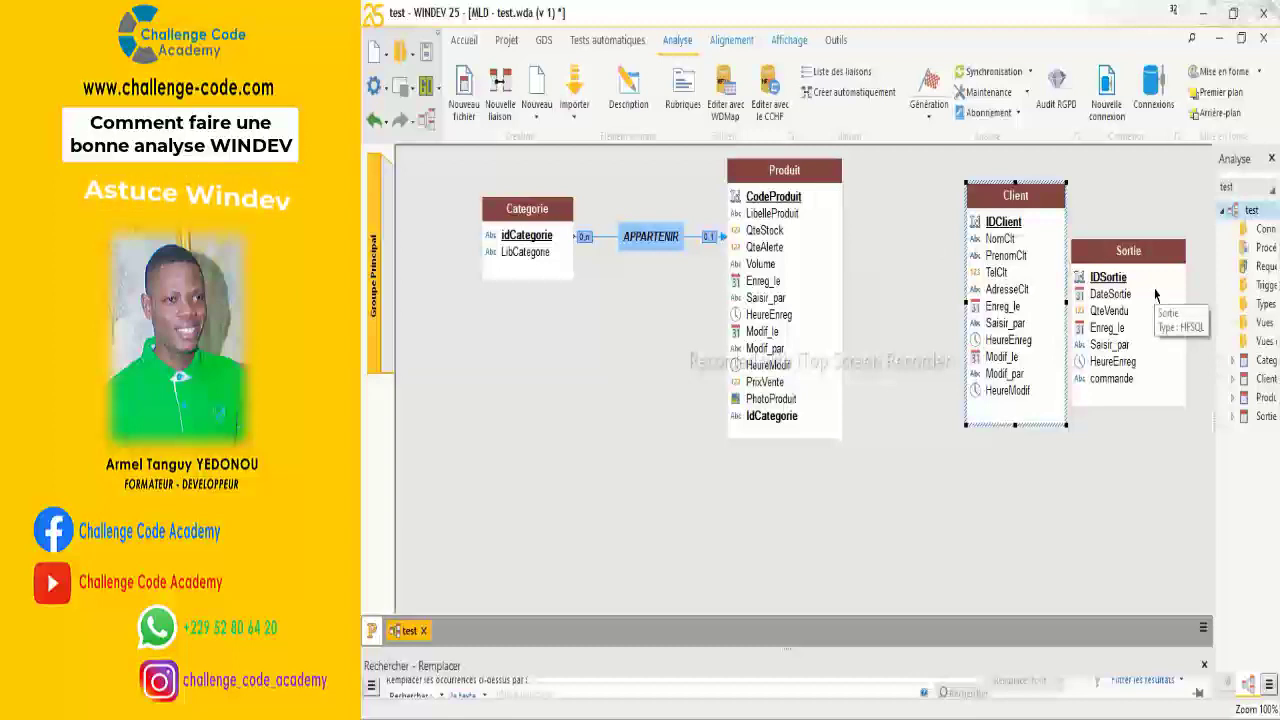
pyautogui.moveTo(1155, 293); pyautogui.dragTo(1122, 270)
pyautogui.moveTo(958, 304); pyautogui.dragTo(985, 274)
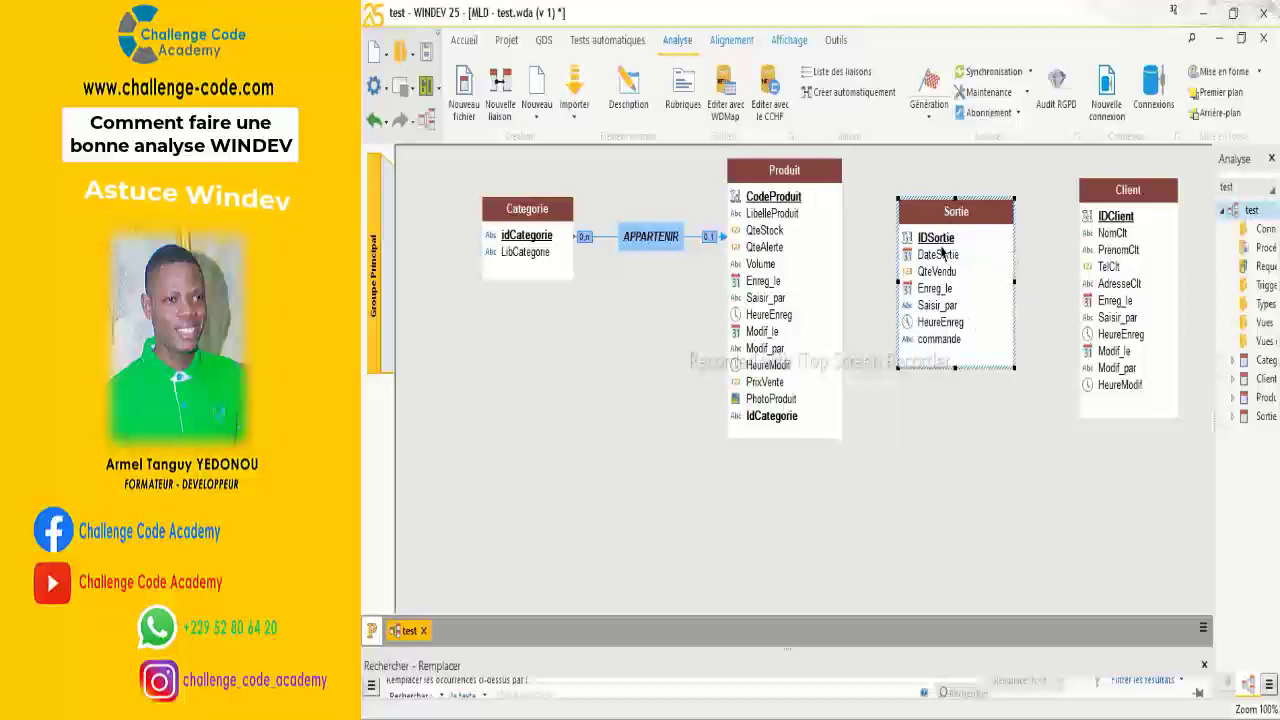
# Create a new link from Produit to Sortie and label it VENDRE
pyautogui.click(500, 100)
pyautogui.click(810, 280)
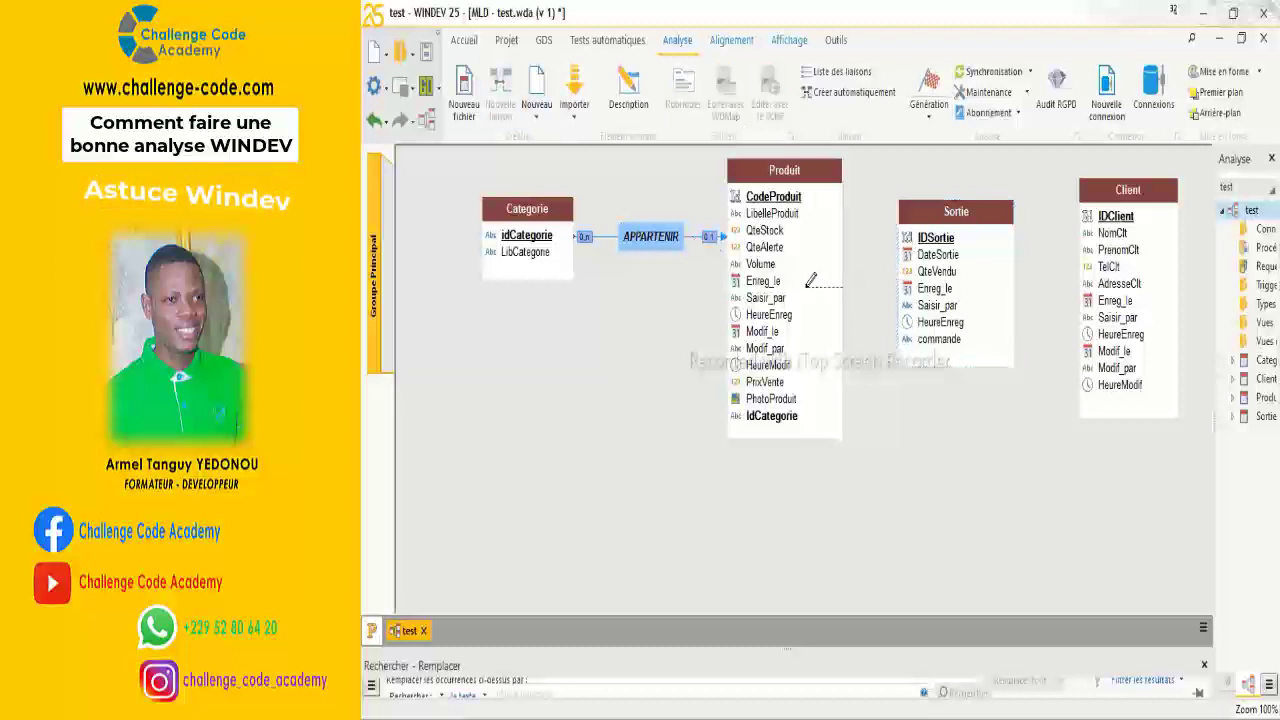
pyautogui.click(994, 278)
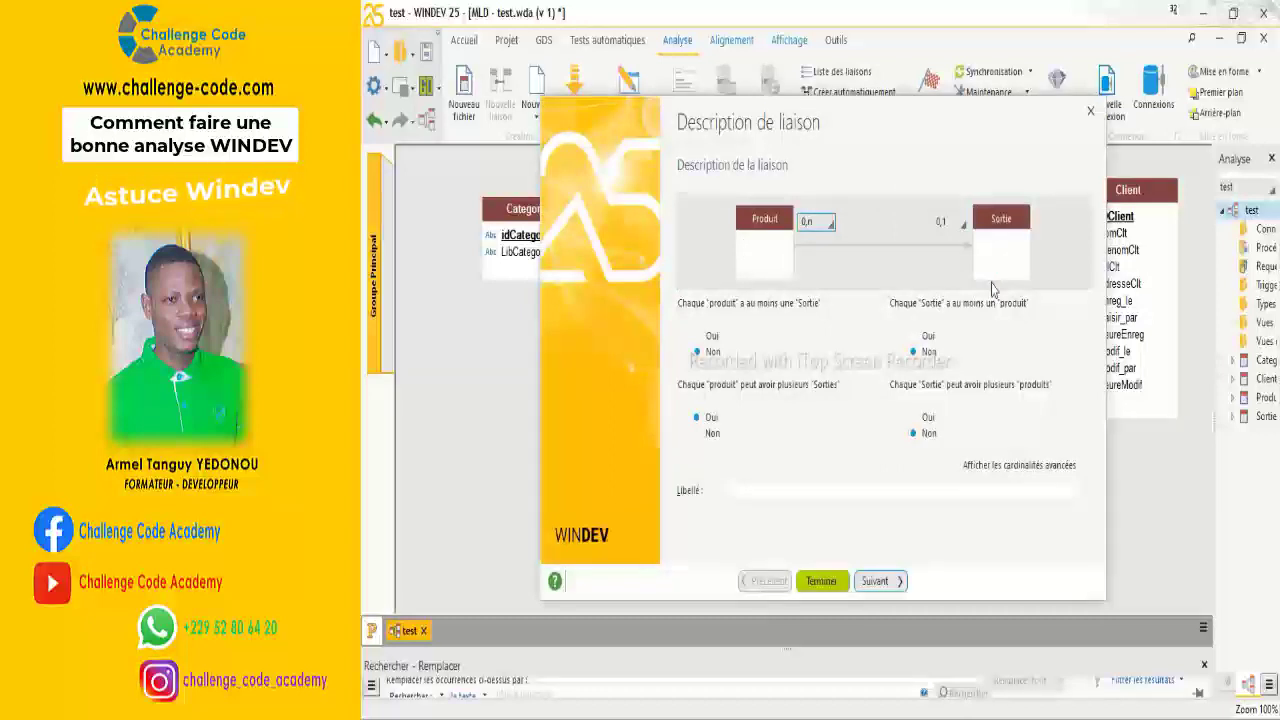
pyautogui.click(850, 490)
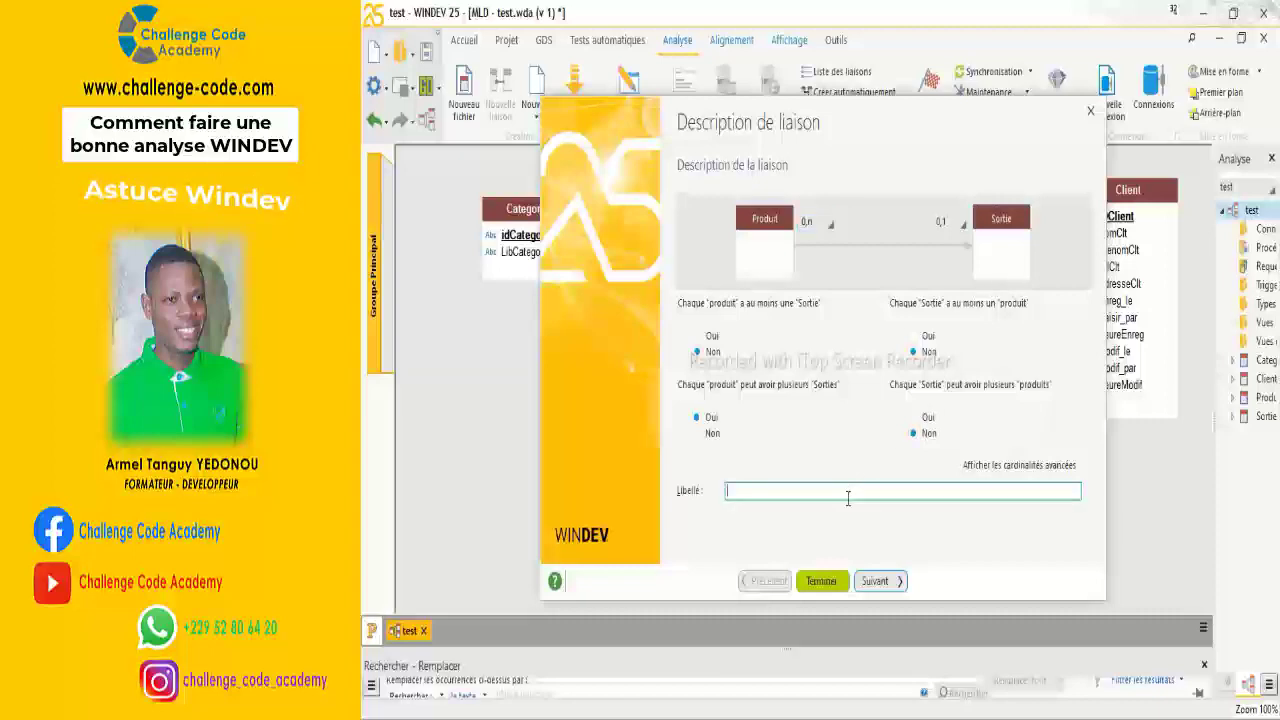
pyautogui.moveTo(929, 118); pyautogui.dragTo(945, 140)
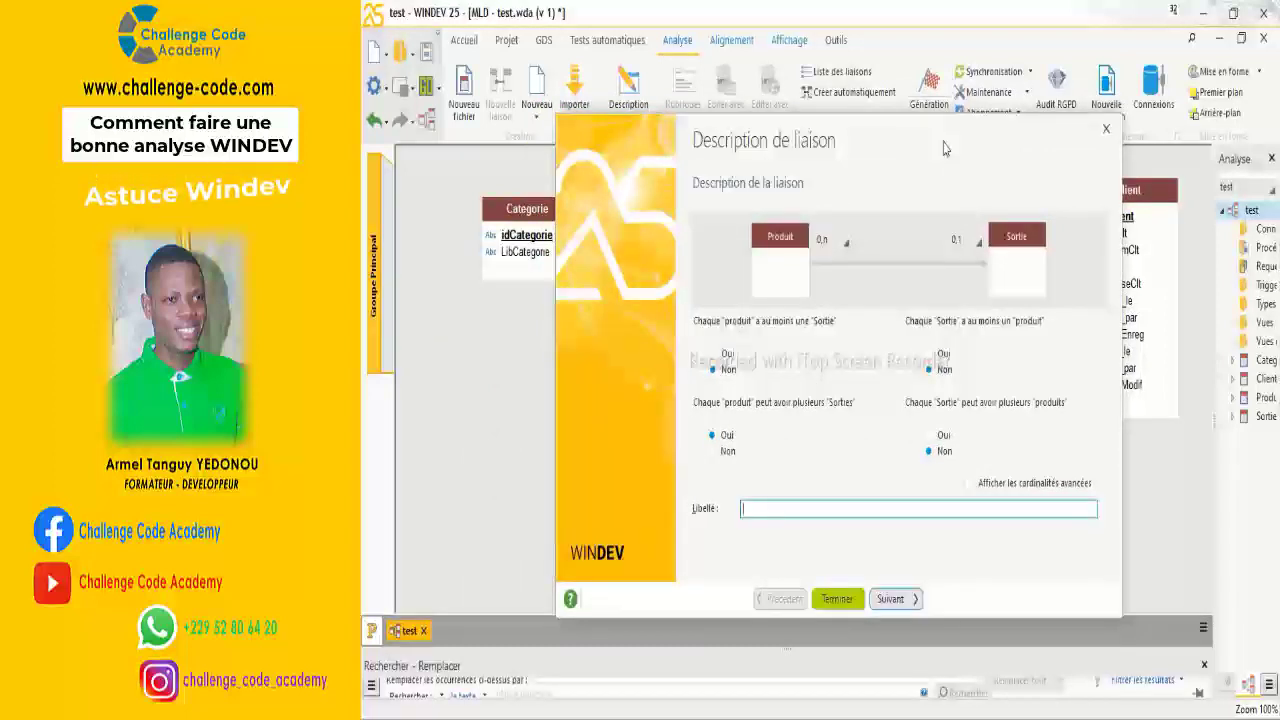
pyautogui.write('vendr')
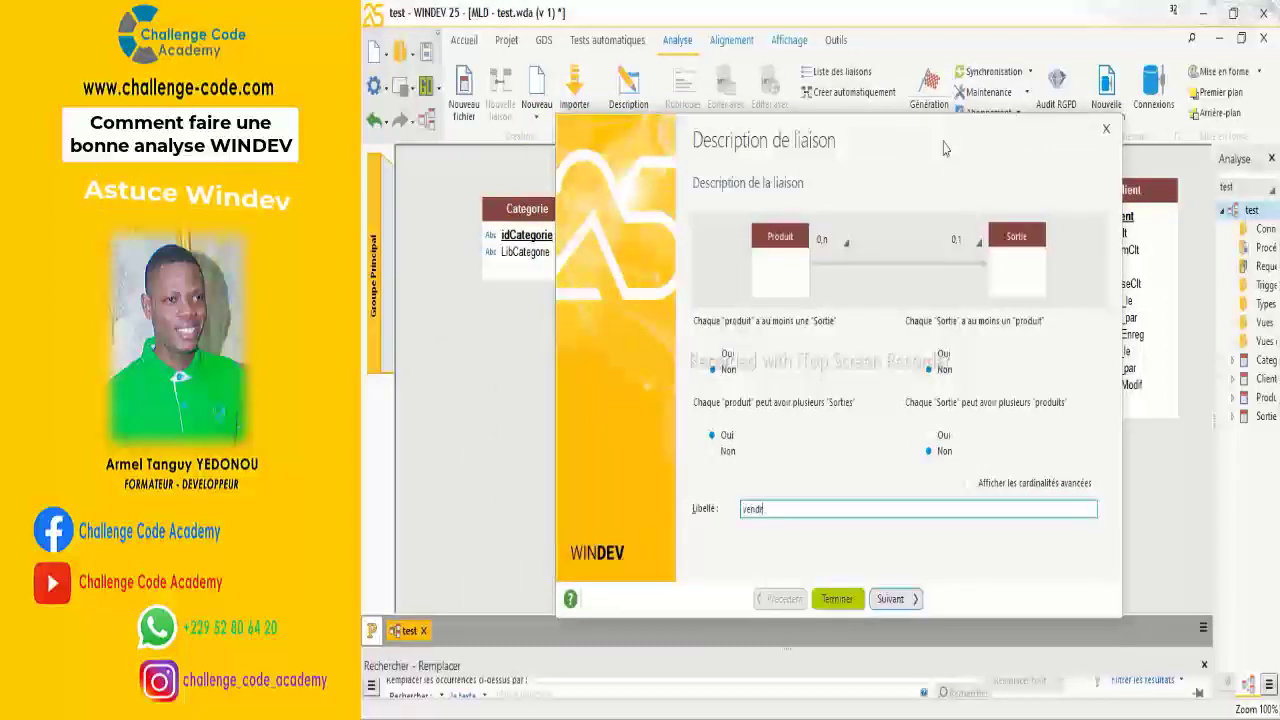
pyautogui.press('BackSpace')
pyautogui.press('BackSpace')
pyautogui.press('BackSpace')
pyautogui.write('NDRE')
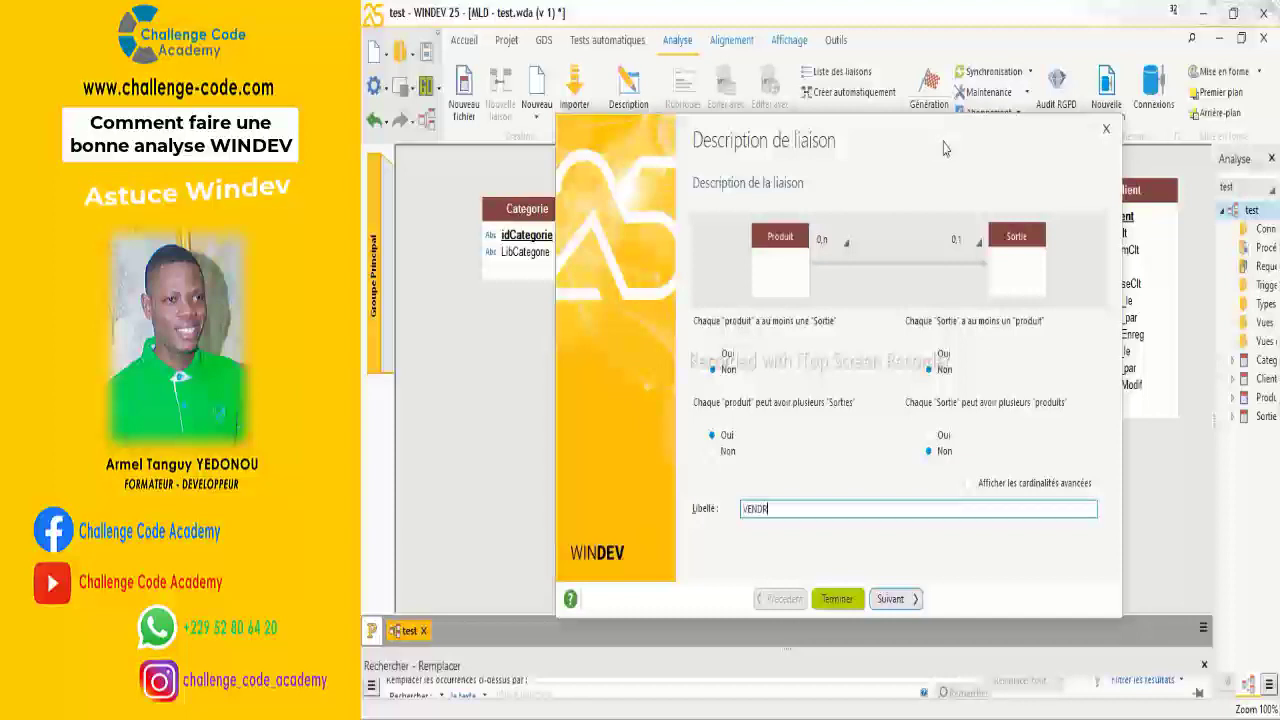
# Complete the link with a new CodeProduit key in Sortie and the default integrity rules
pyautogui.click(903, 598)
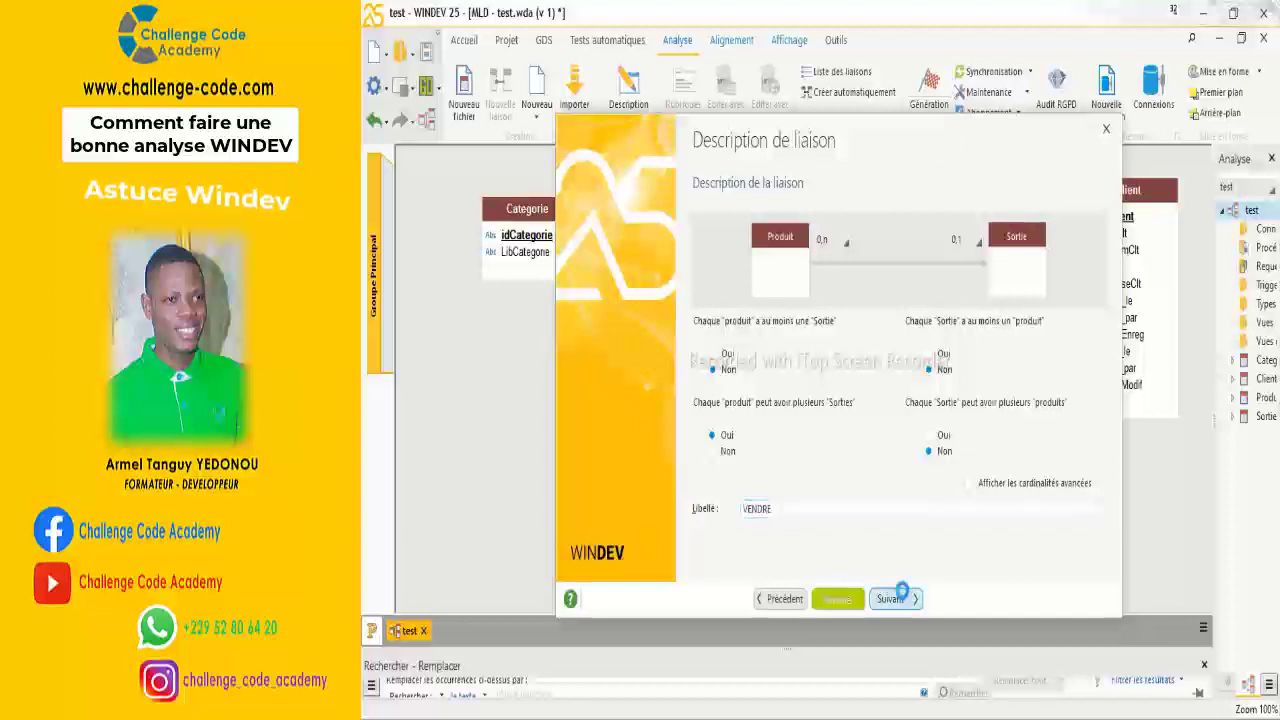
pyautogui.click(892, 598)
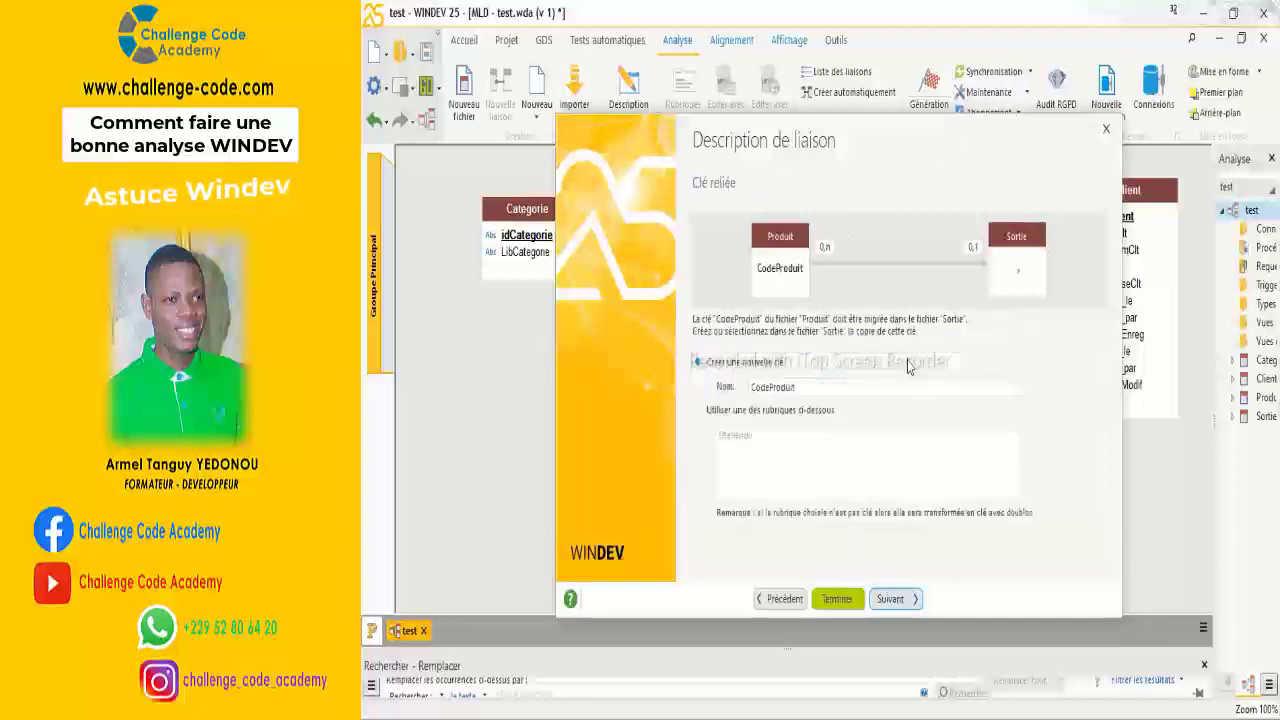
pyautogui.click(795, 387)
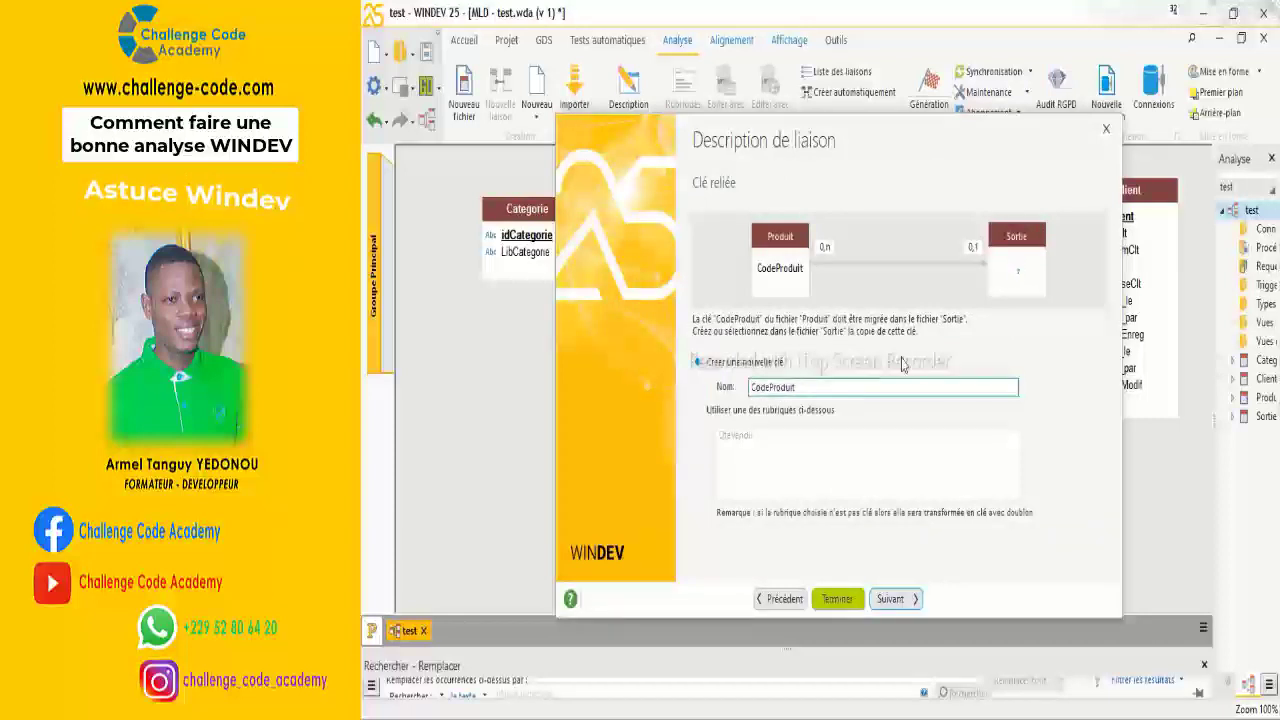
pyautogui.click(903, 598)
pyautogui.click(903, 598)
pyautogui.click(903, 598)
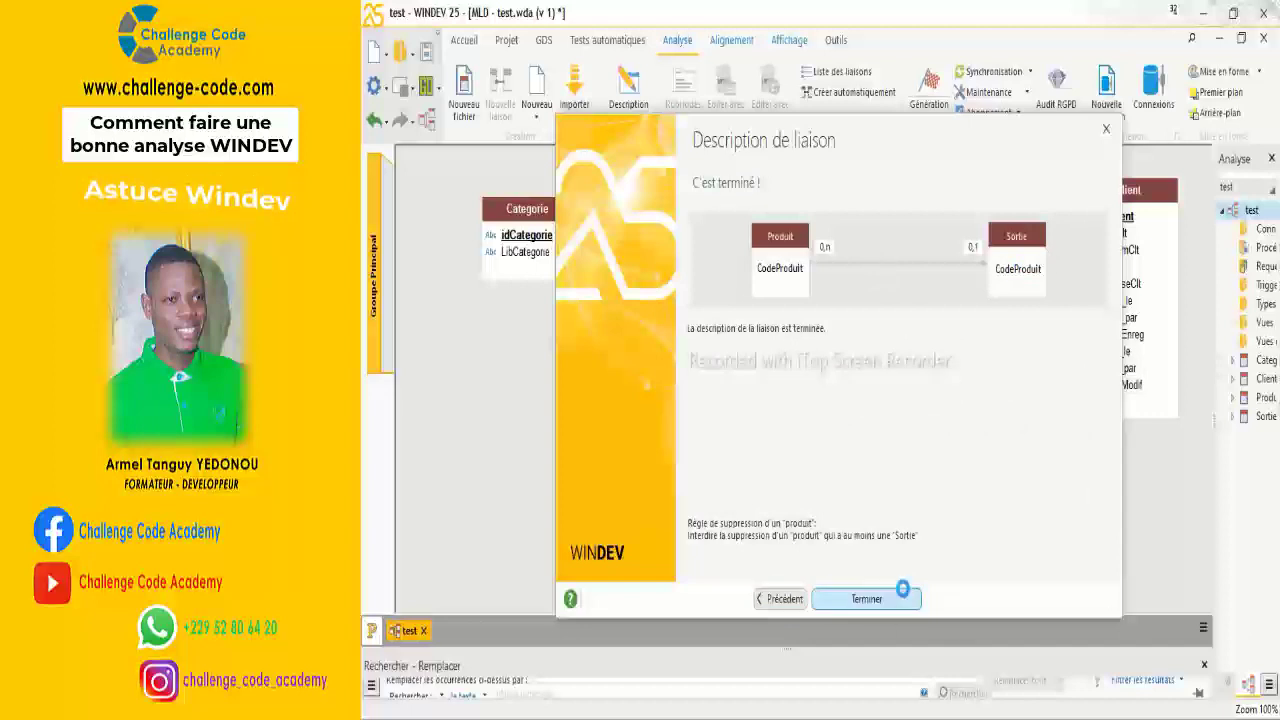
# Shift Produit slightly closer to Categorie and bring Sortie closer to Produit, leaving more room before Client
pyautogui.click(980, 308)
pyautogui.moveTo(980, 308); pyautogui.dragTo(1006, 292)
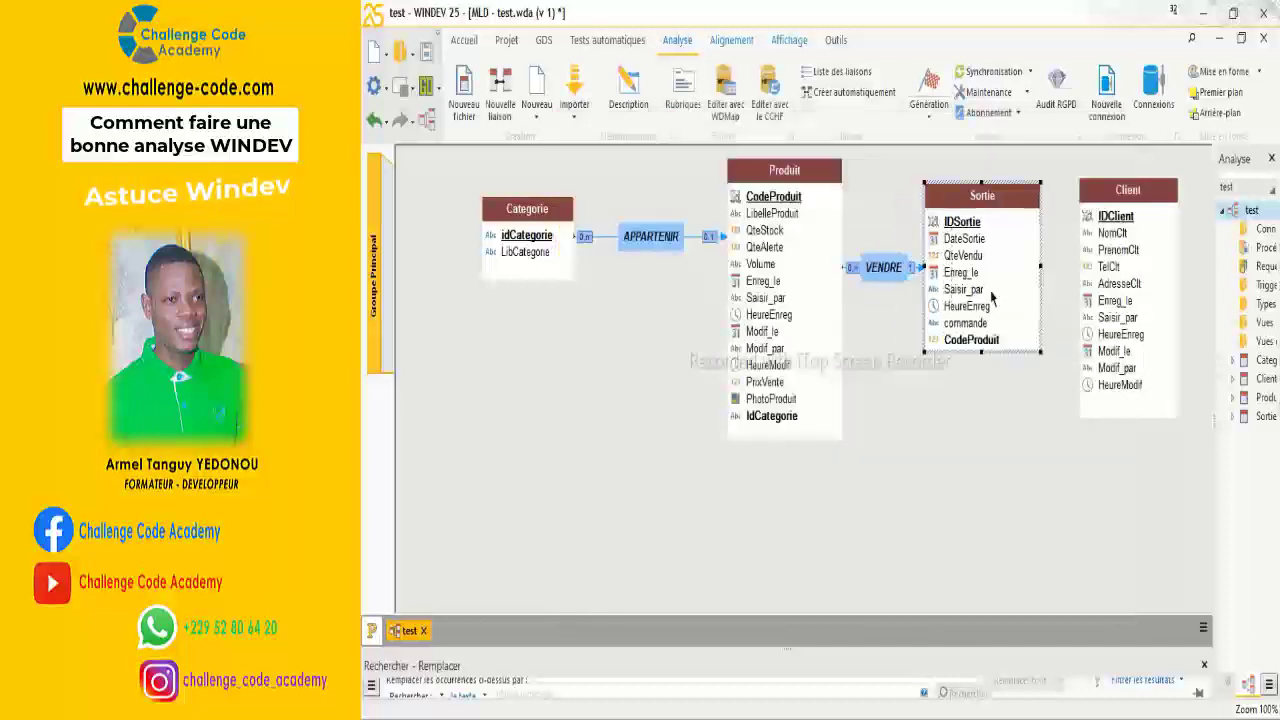
pyautogui.click(799, 292)
pyautogui.moveTo(799, 292); pyautogui.dragTo(779, 290)
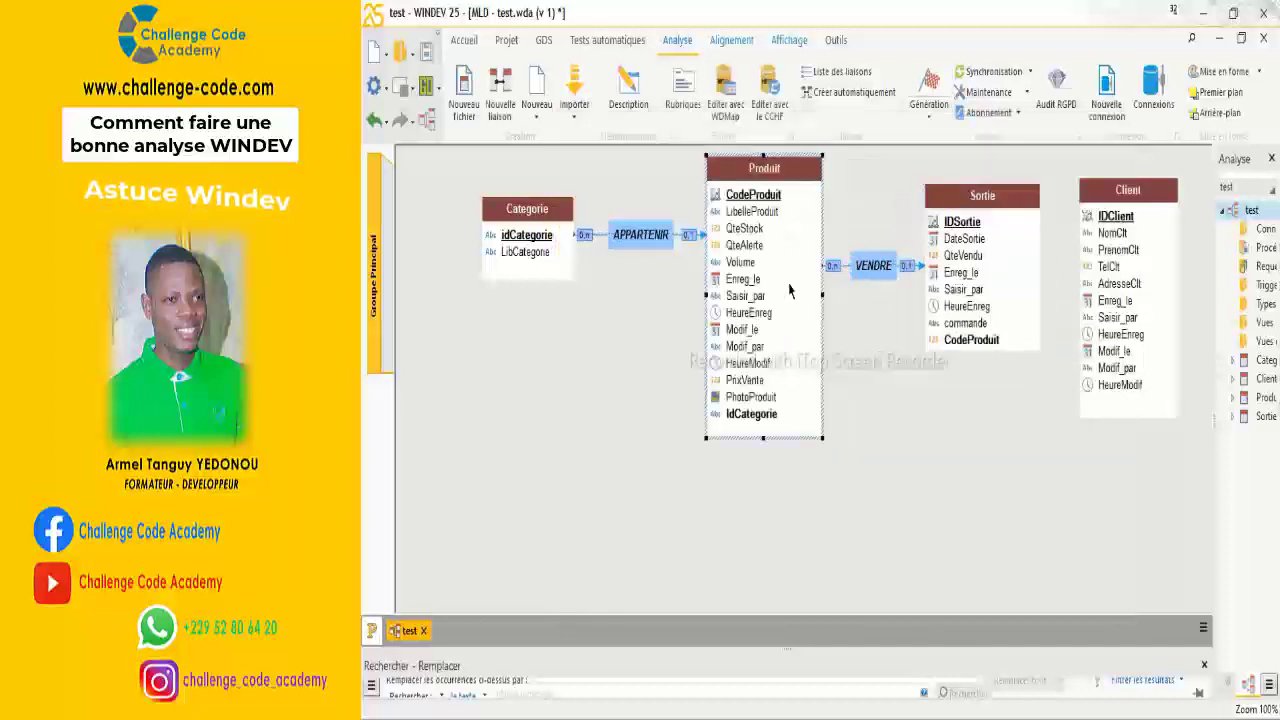
pyautogui.click(965, 289)
pyautogui.moveTo(965, 289); pyautogui.dragTo(950, 285)
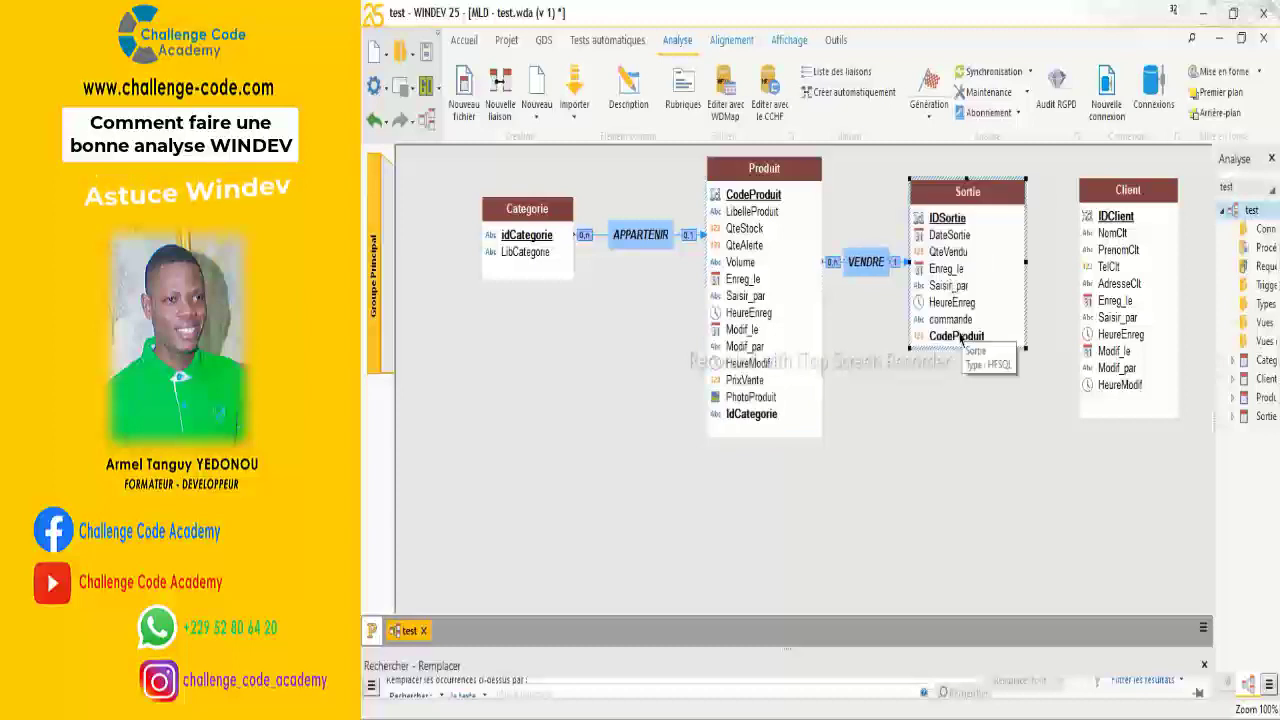
# Extend the Sortie box downward for another field and move Client slightly up and farther from Sortie
pyautogui.moveTo(966, 349); pyautogui.dragTo(966, 366)
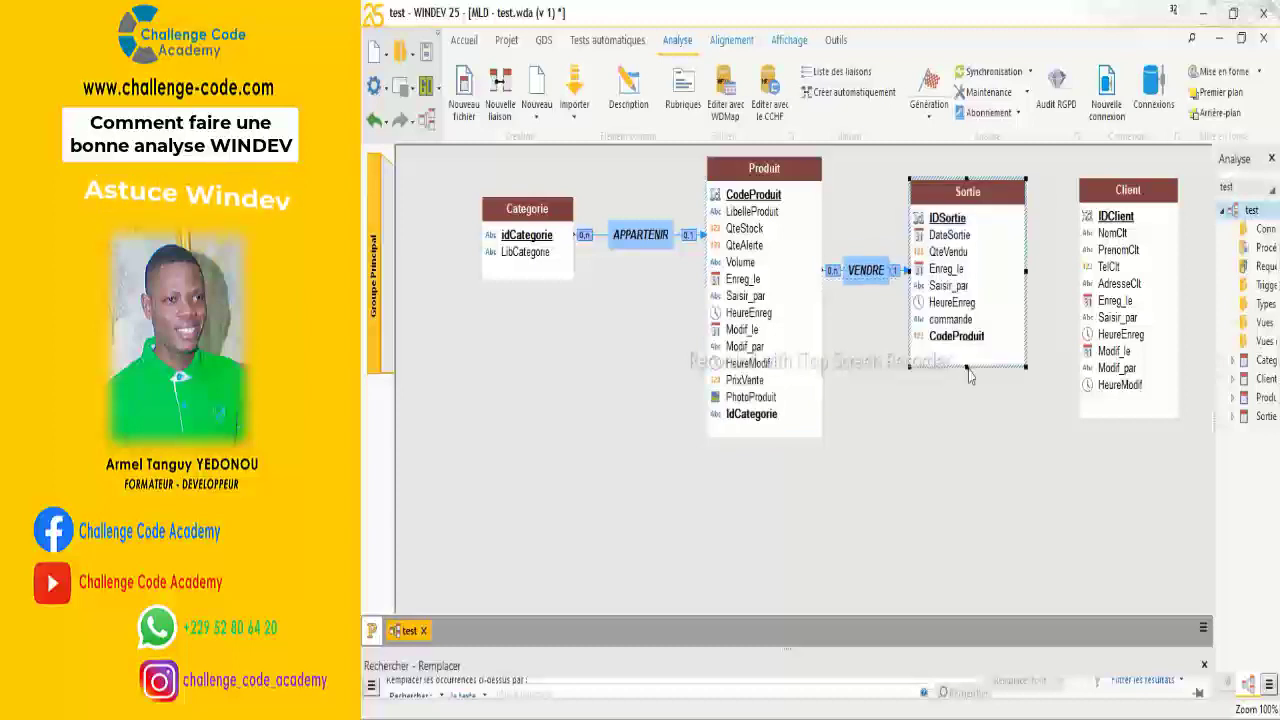
pyautogui.click(1148, 252)
pyautogui.moveTo(1148, 252); pyautogui.dragTo(1165, 243)
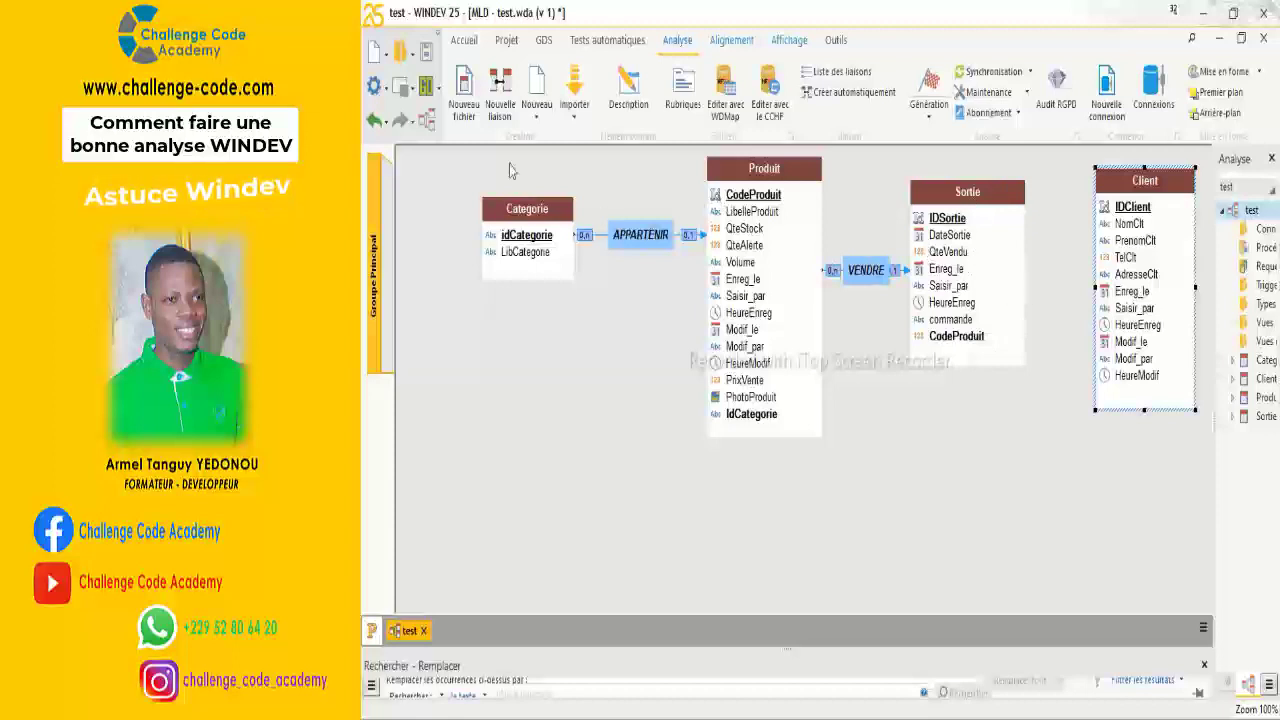
# Create a new link from Client to Sortie and label it ACHETER
pyautogui.click(500, 95)
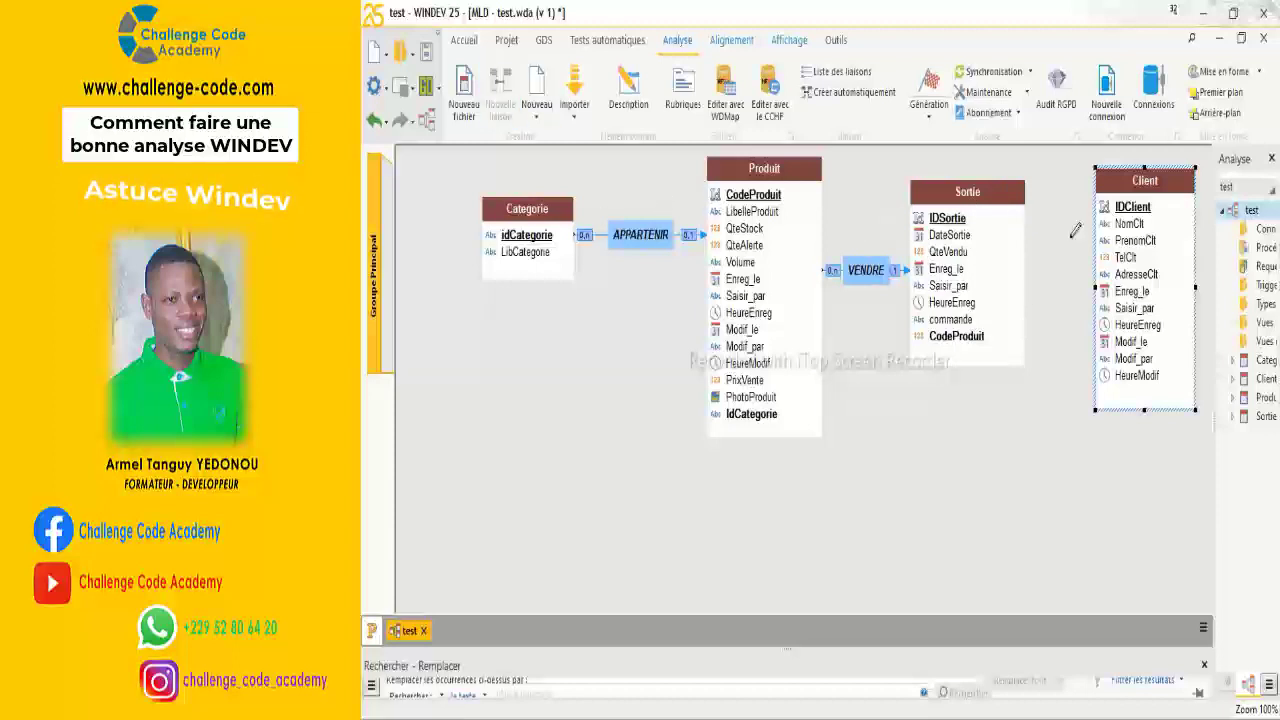
pyautogui.click(1138, 224)
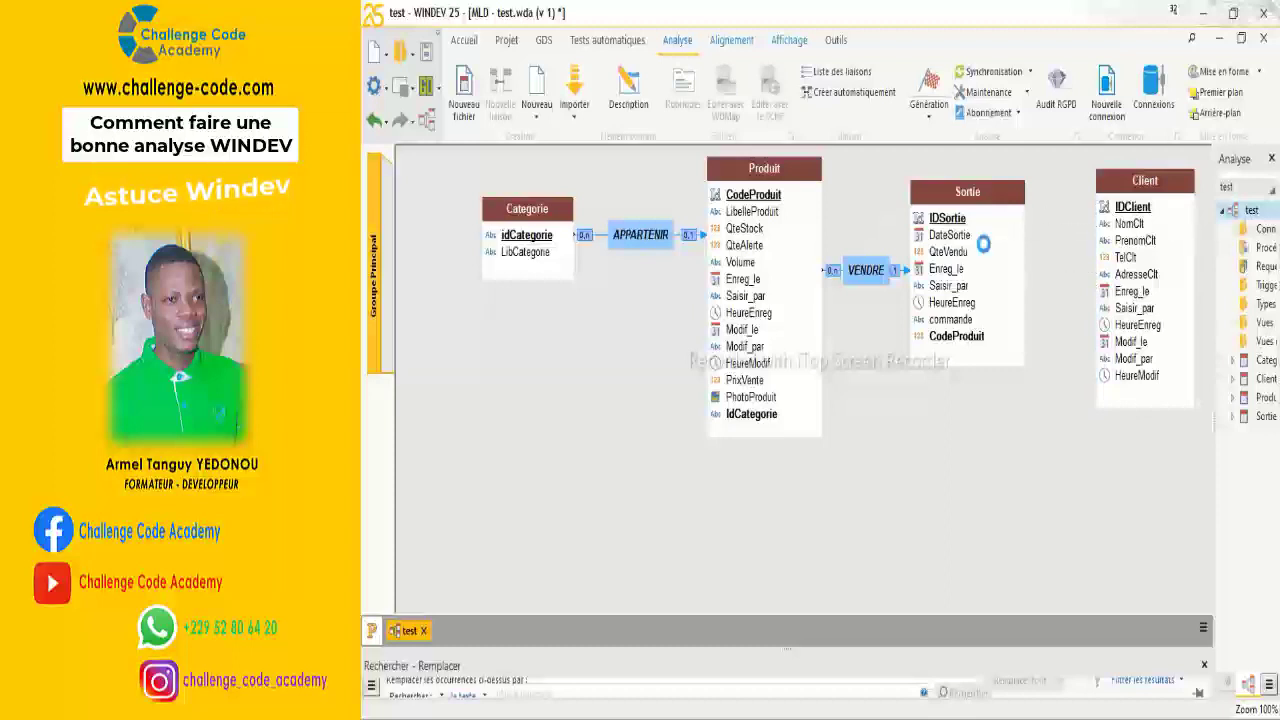
pyautogui.click(987, 241)
pyautogui.click(891, 509)
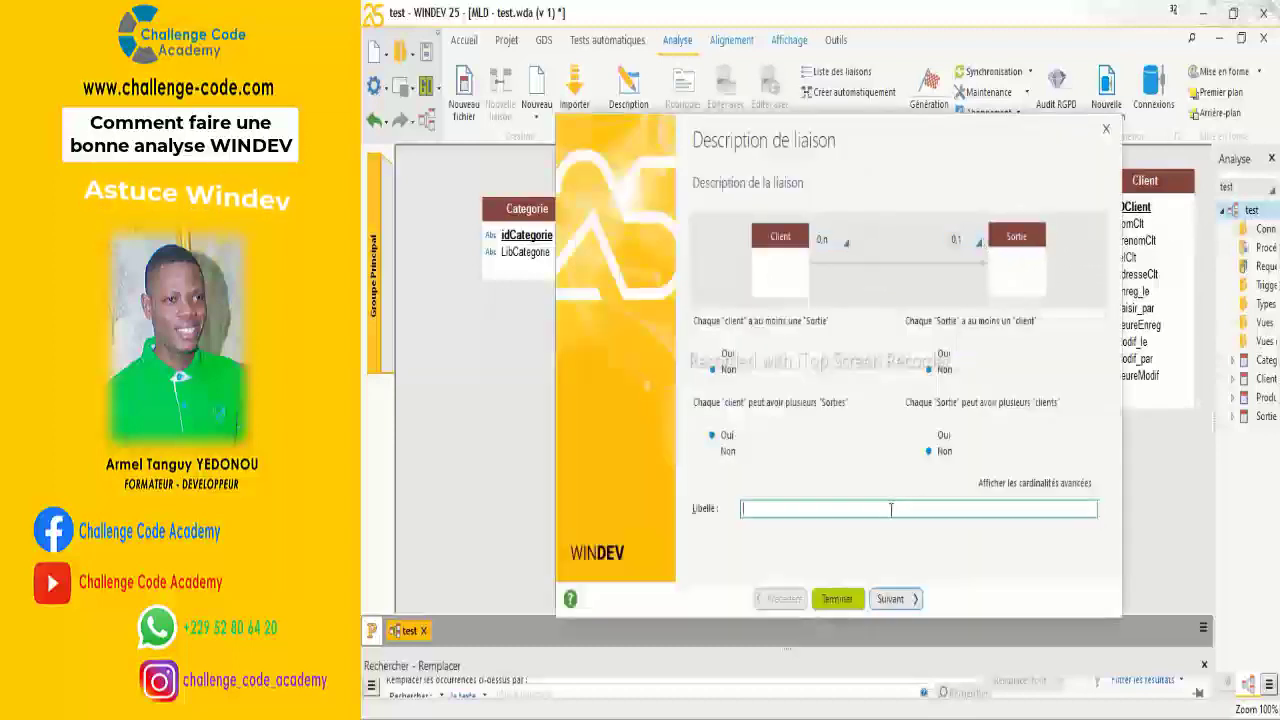
pyautogui.write('ad')
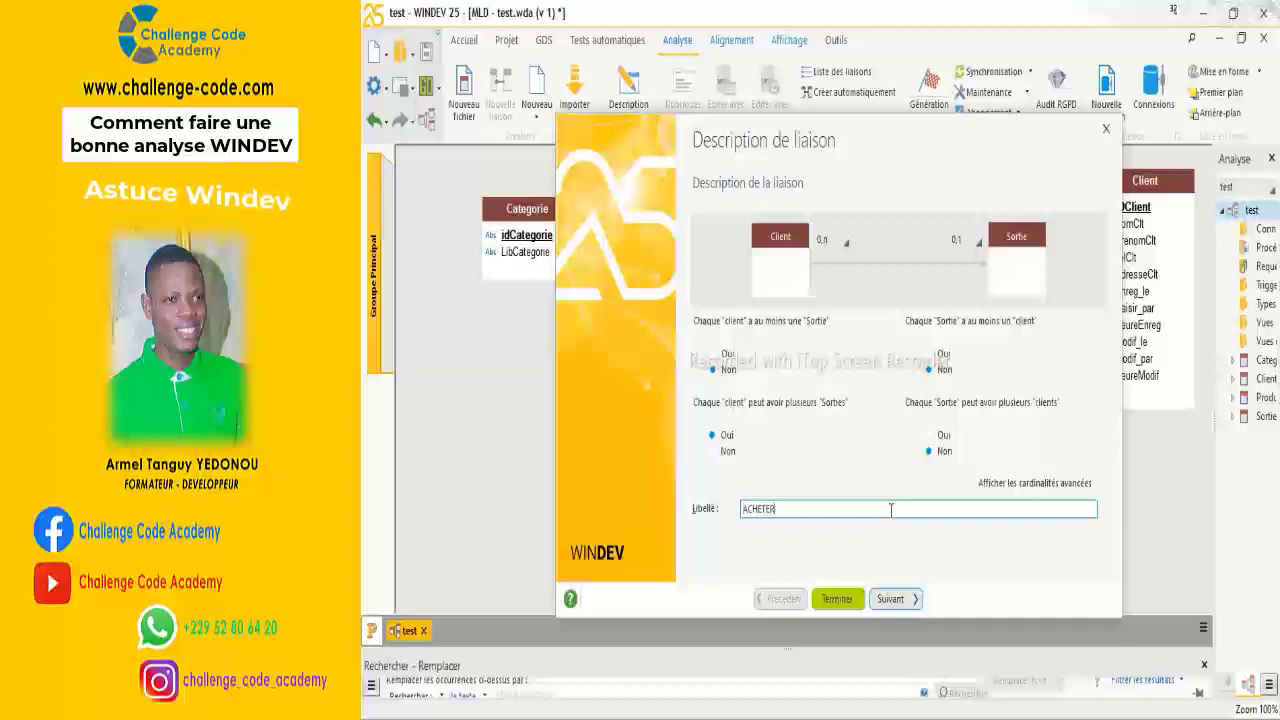
# Complete the link with IDClient as the unique key, a new IDClient key in Sortie, and the default integrity rules
pyautogui.click(893, 598)
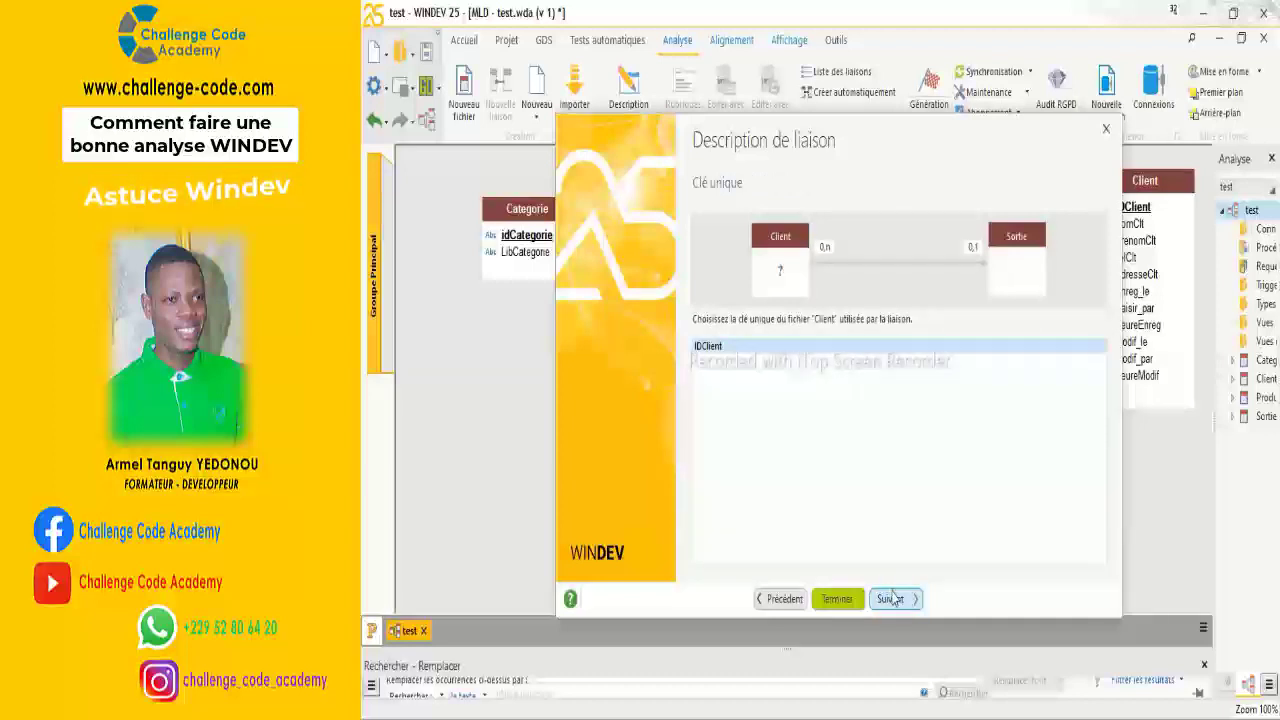
pyautogui.click(893, 598)
pyautogui.click(893, 598)
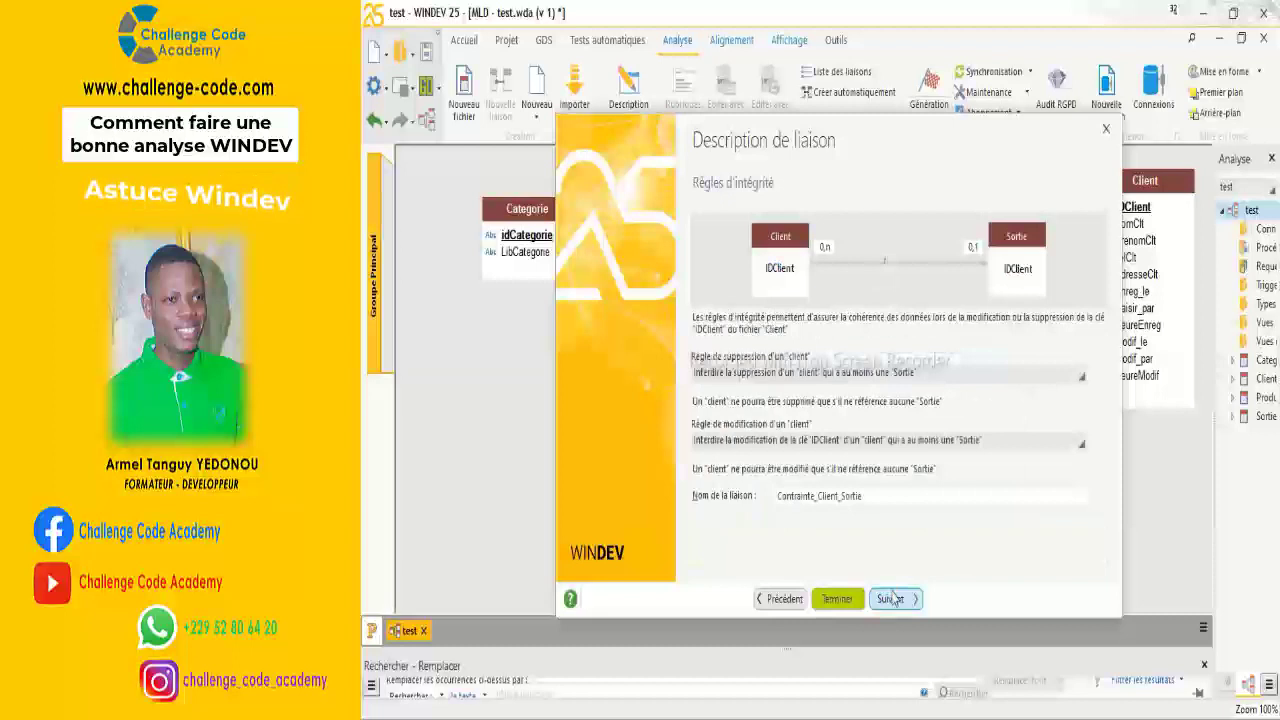
pyautogui.click(893, 598)
pyautogui.click(893, 598)
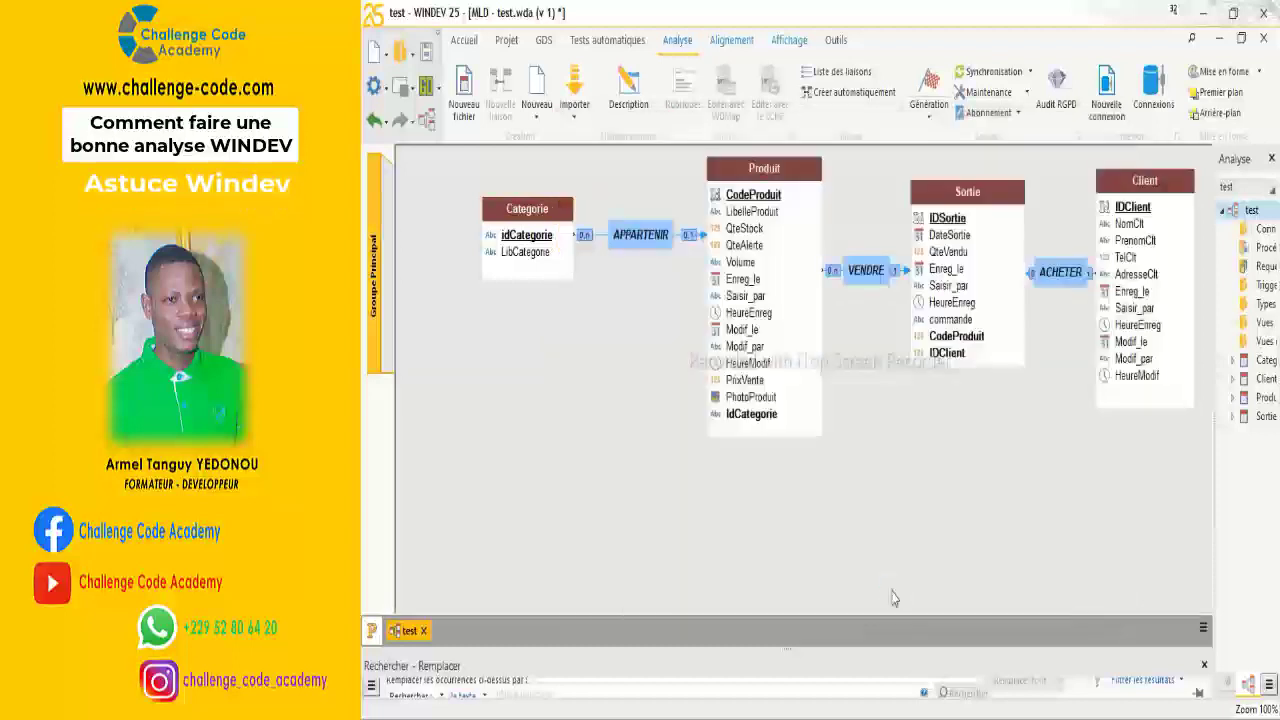
# Lengthen the Sortie box below its IDClient field and nudge Client slightly farther away from Sortie
pyautogui.click(977, 338)
pyautogui.moveTo(966, 366); pyautogui.dragTo(966, 383)
pyautogui.moveTo(1133, 274); pyautogui.dragTo(1141, 268)
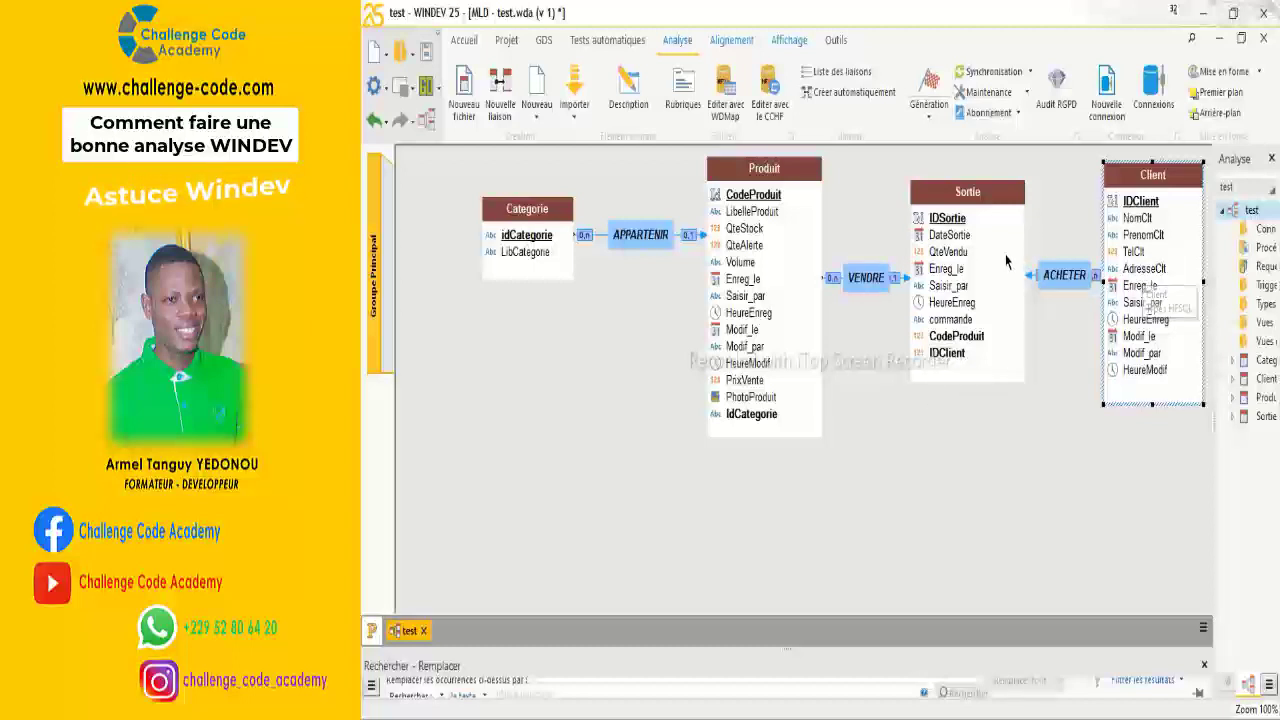
# Move Sortie, Produit and Client slightly toward Categorie to even out the spacing of the linked files
pyautogui.click(973, 254)
pyautogui.press('Delete')
pyautogui.hotkey('ctrl', 'z')
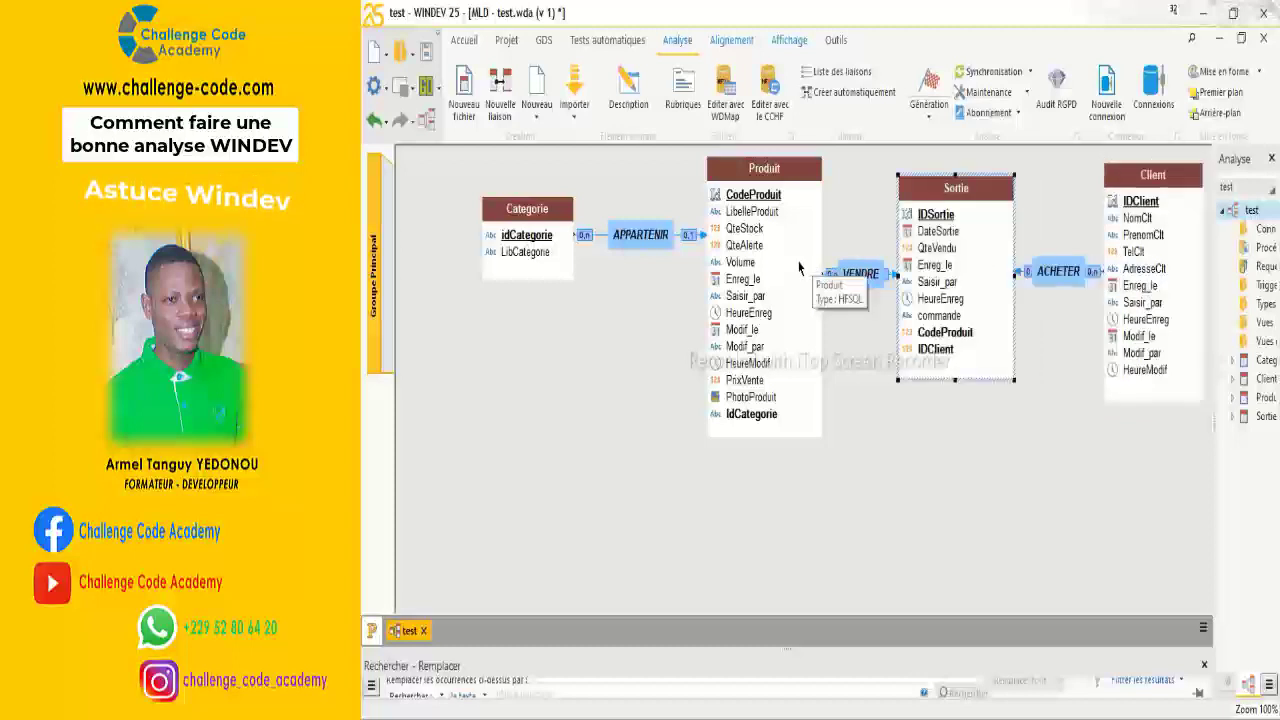
pyautogui.moveTo(802, 268); pyautogui.dragTo(788, 270)
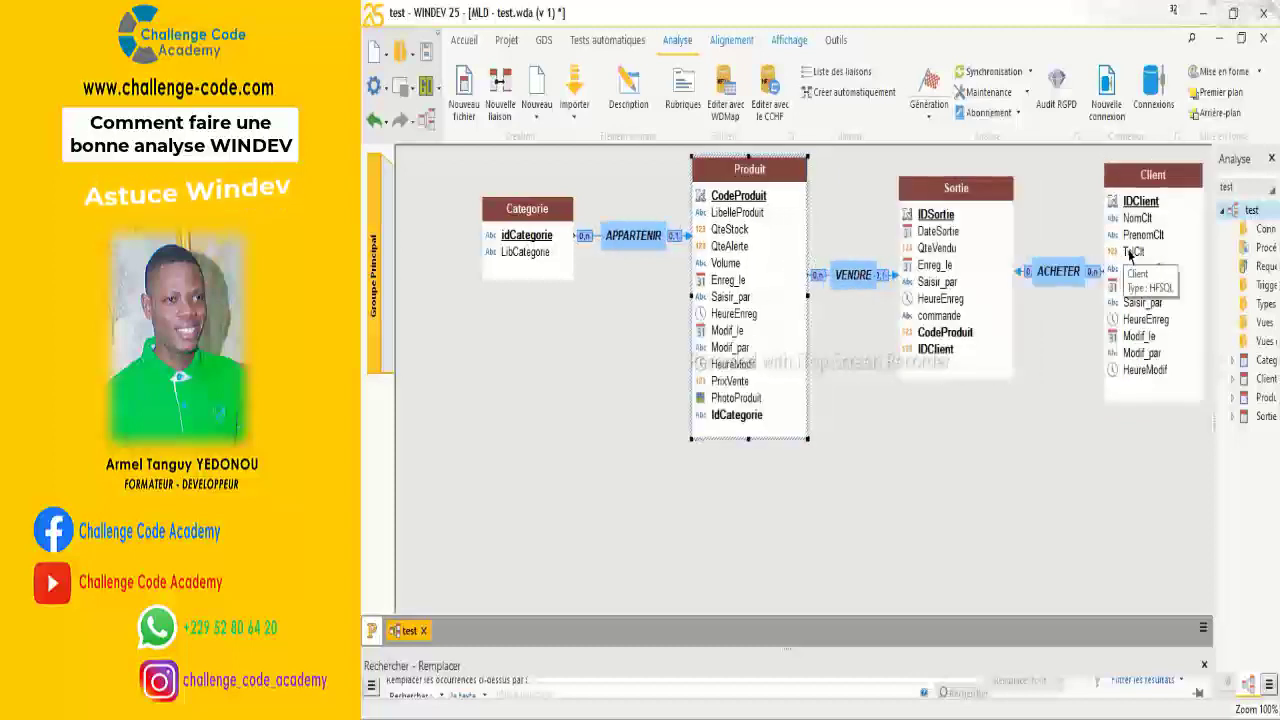
pyautogui.moveTo(1130, 257); pyautogui.dragTo(1122, 256)
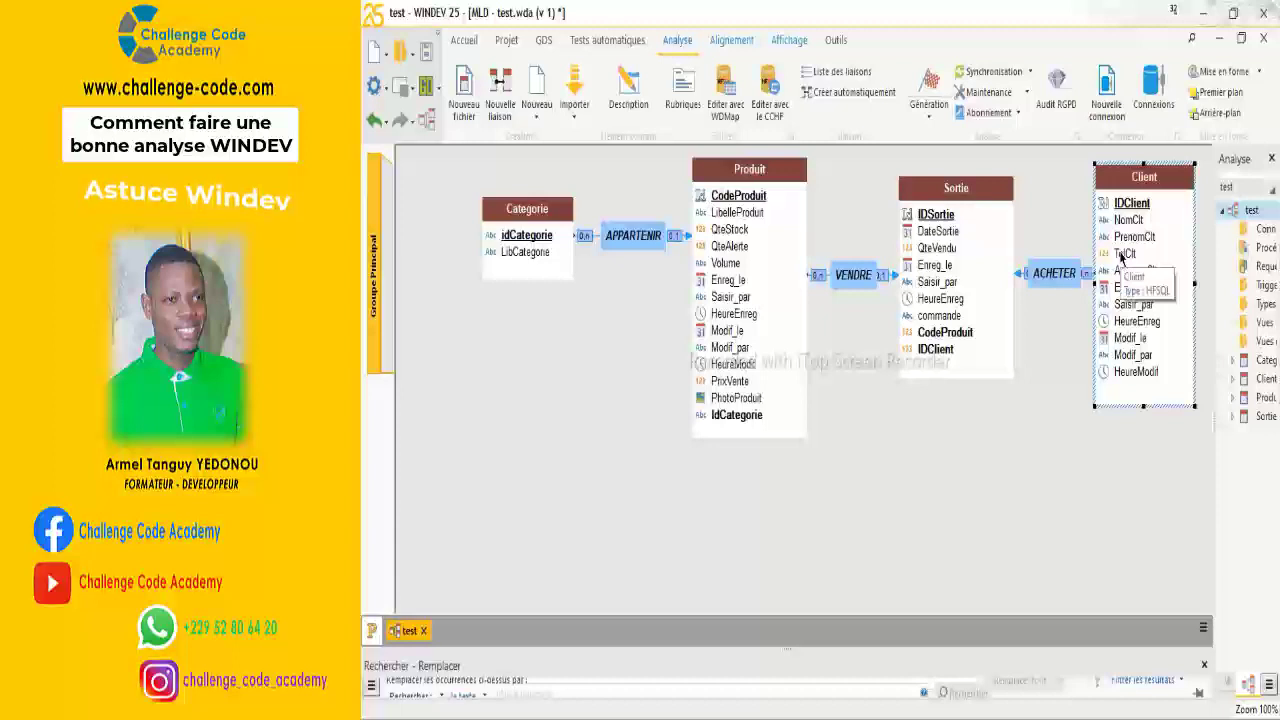